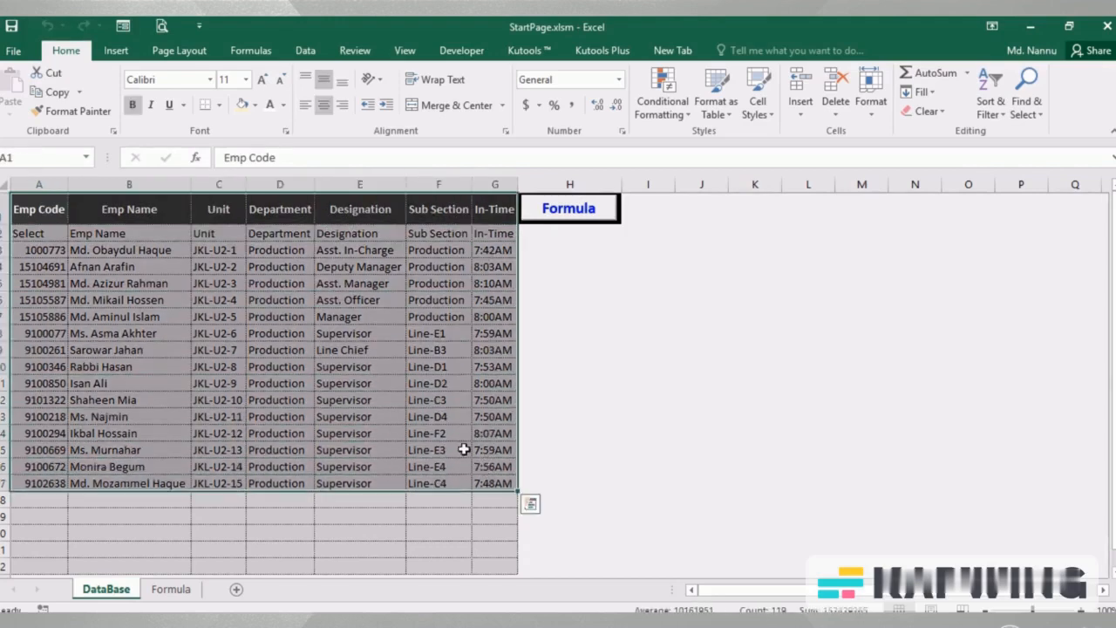
- Go to the Formula sheet and choose an employee code from the list in A2
{"action": "left_click", "coordinate": [446, 433]}
{"action": "left_click", "coordinate": [571, 211]}
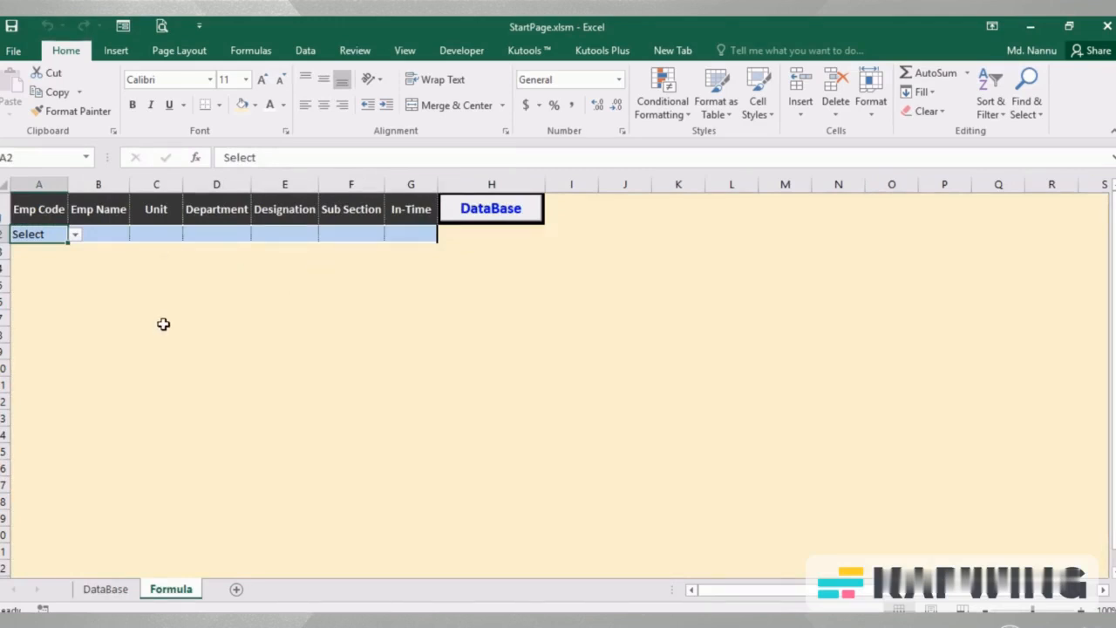
{"action": "left_click", "coordinate": [75, 238]}
{"action": "left_click", "coordinate": [43, 270]}
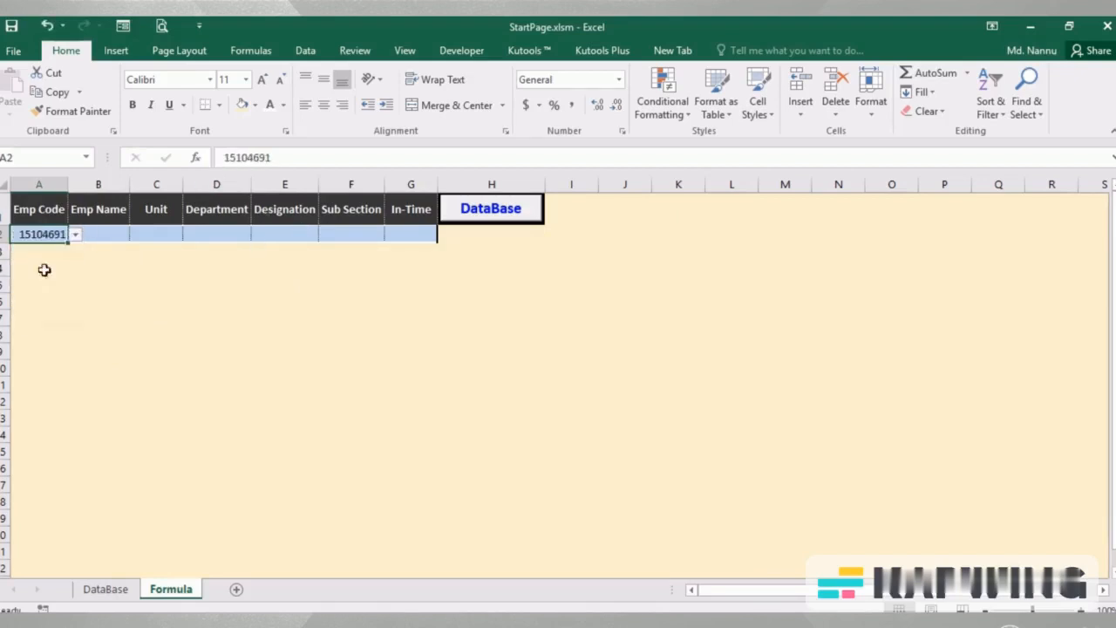
{"action": "left_click", "coordinate": [114, 209]}
{"action": "left_click", "coordinate": [158, 210]}
{"action": "left_click", "coordinate": [207, 211]}
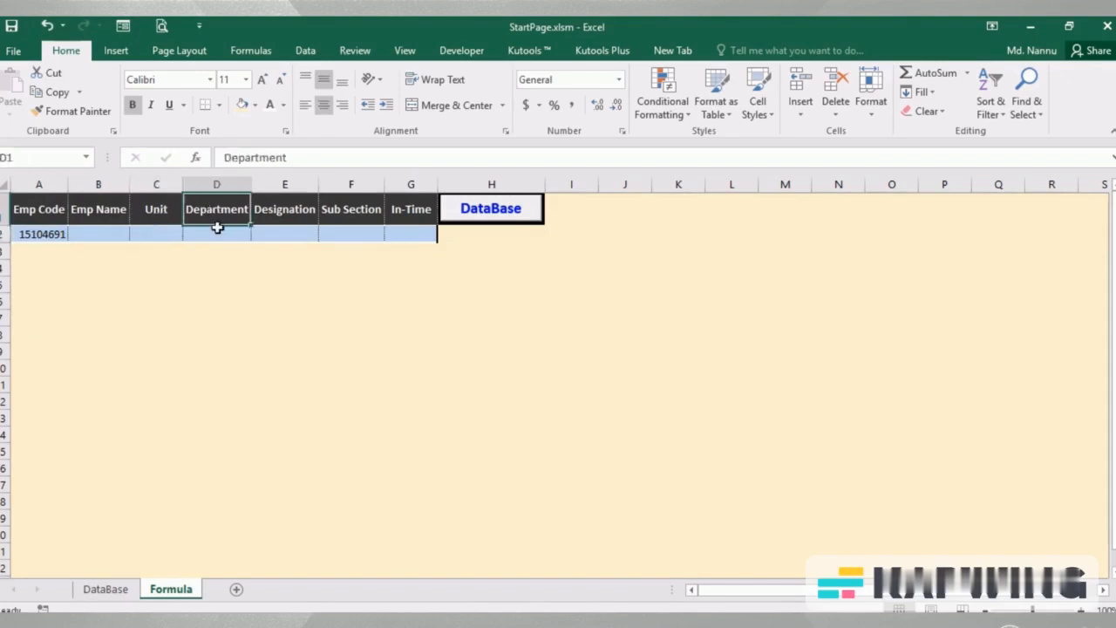
{"action": "left_click", "coordinate": [274, 209]}
{"action": "left_click", "coordinate": [348, 210]}
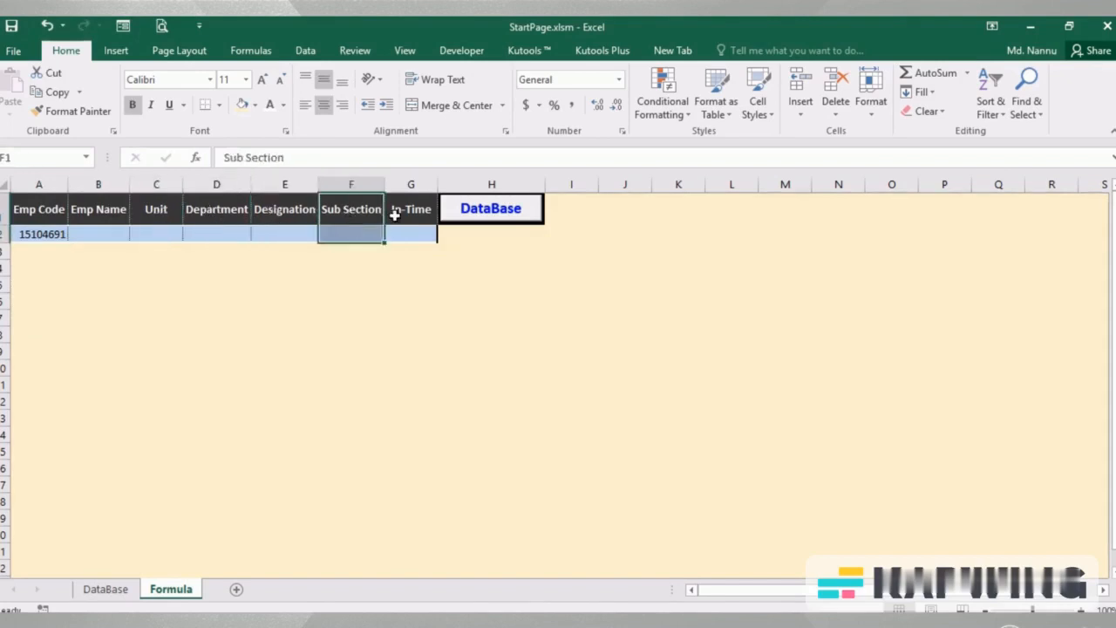
{"action": "left_click", "coordinate": [397, 214]}
{"action": "left_click", "coordinate": [277, 235]}
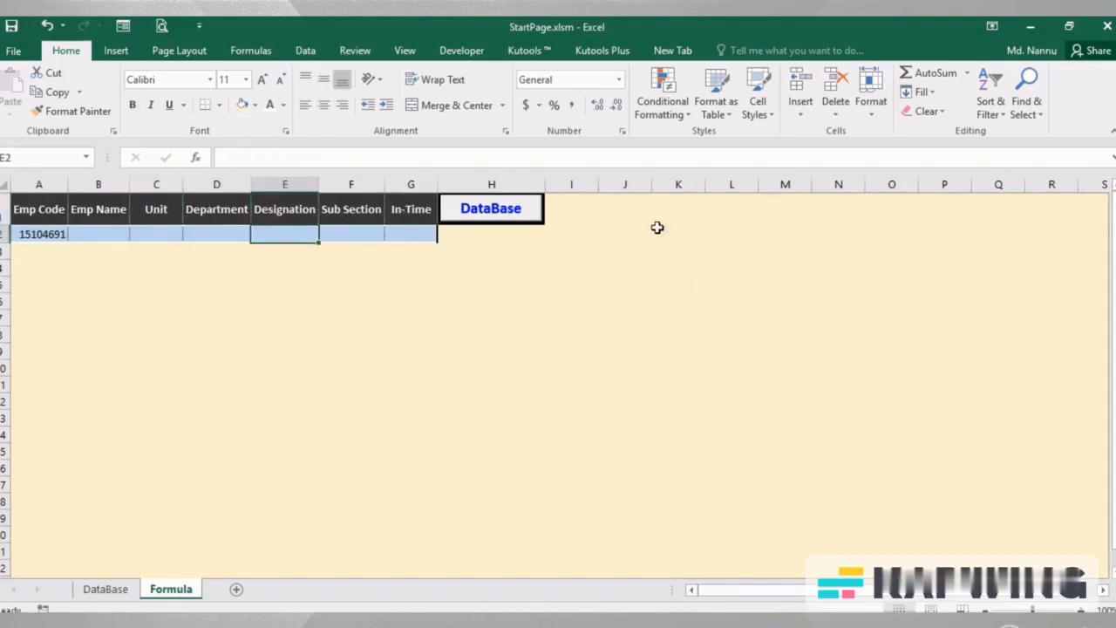
- Start a VLOOKUP formula in the Emp Name cell B2 with A2 as the lookup value
{"action": "left_click", "coordinate": [94, 231]}
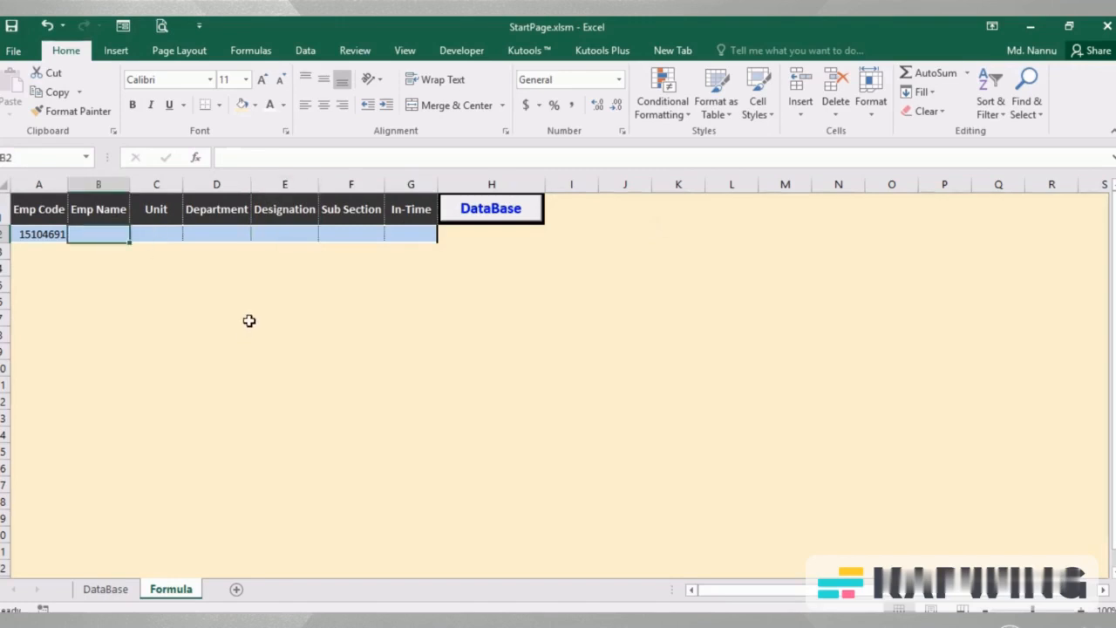
{"action": "type", "text": "="}
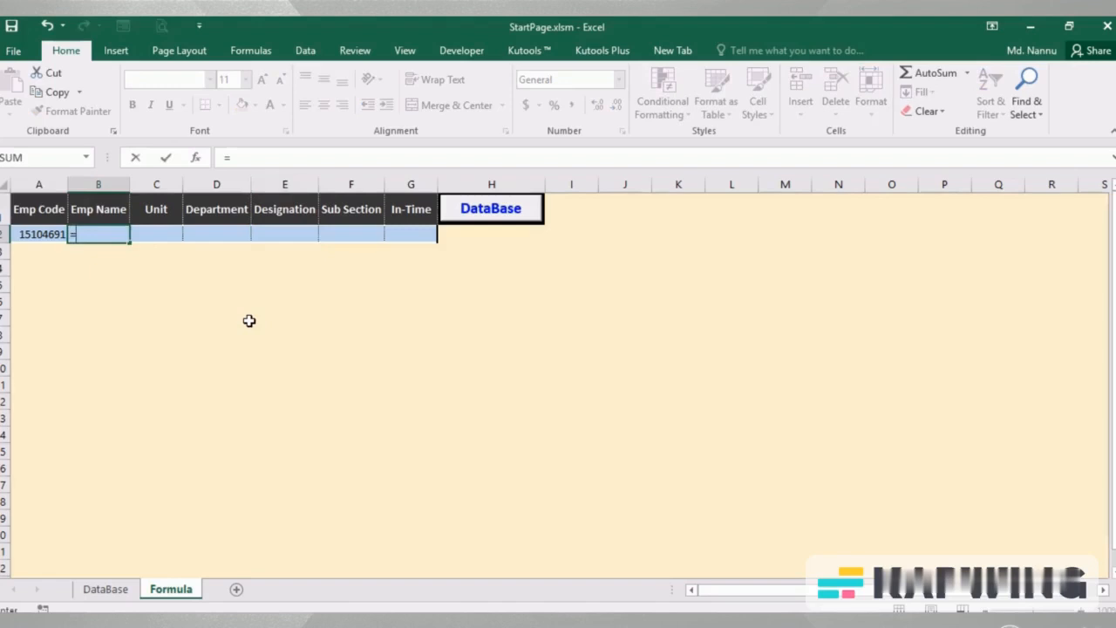
{"action": "type", "text": "vl"}
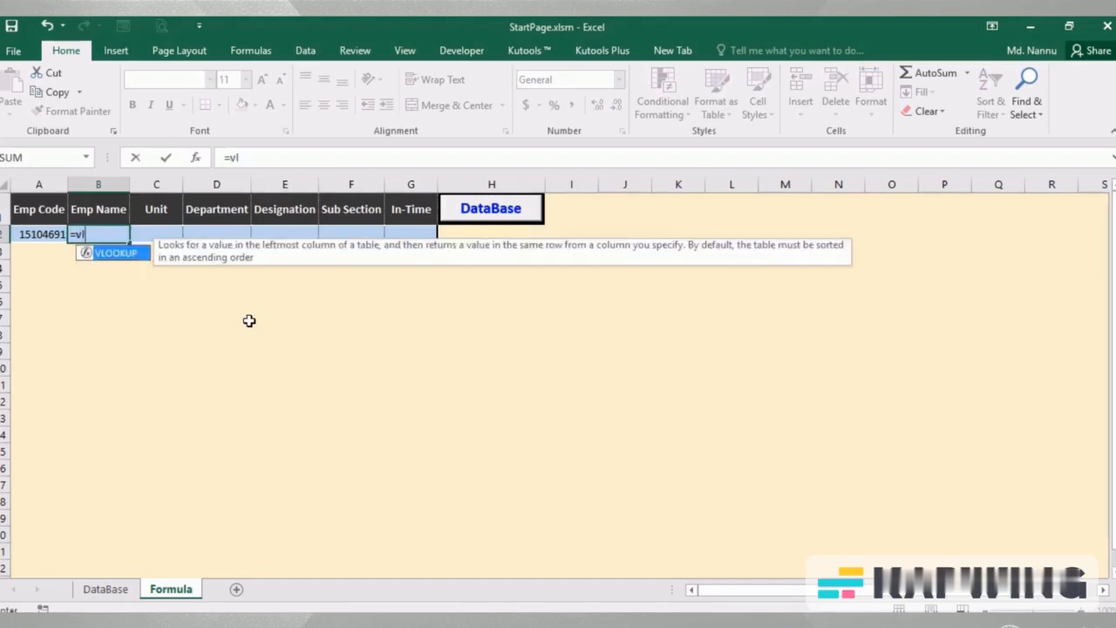
{"action": "double_click", "coordinate": [119, 253]}
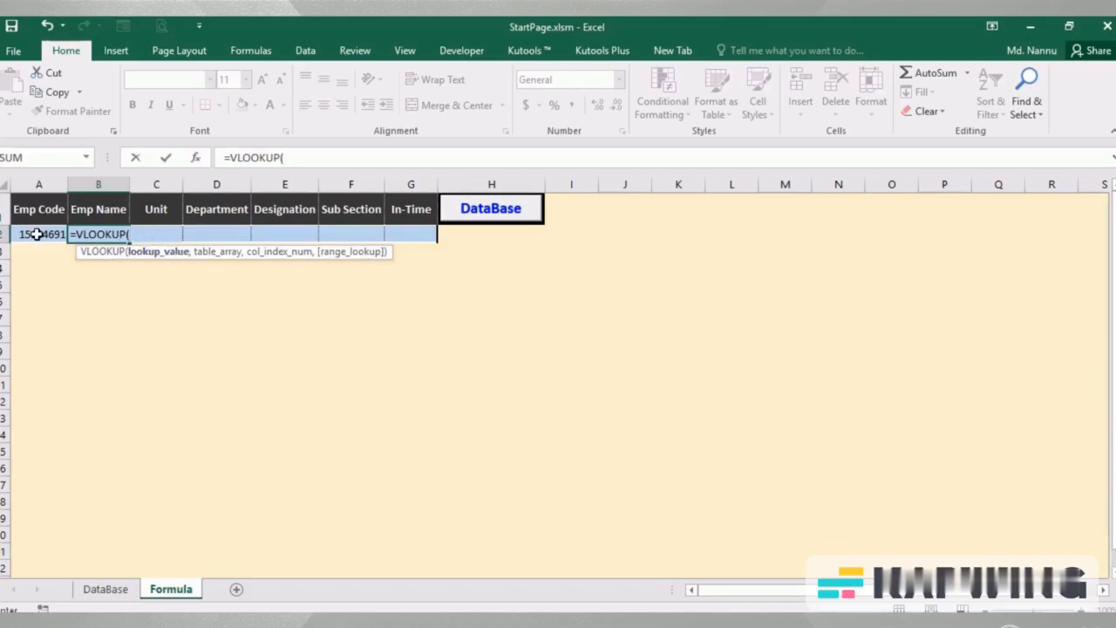
{"action": "left_click", "coordinate": [37, 234]}
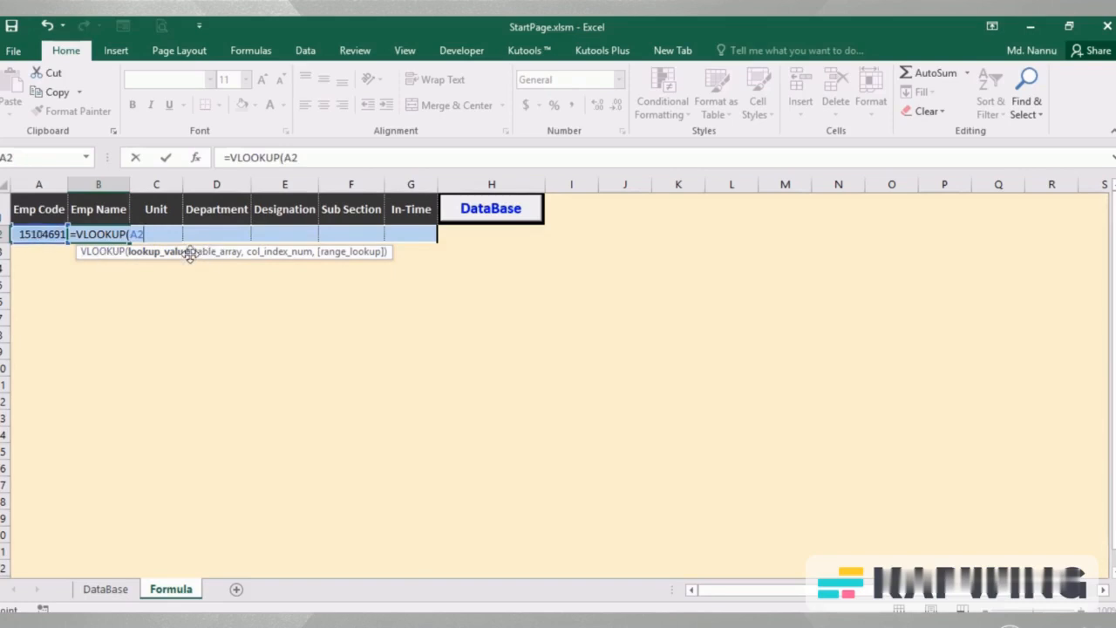
{"action": "type", "text": ","}
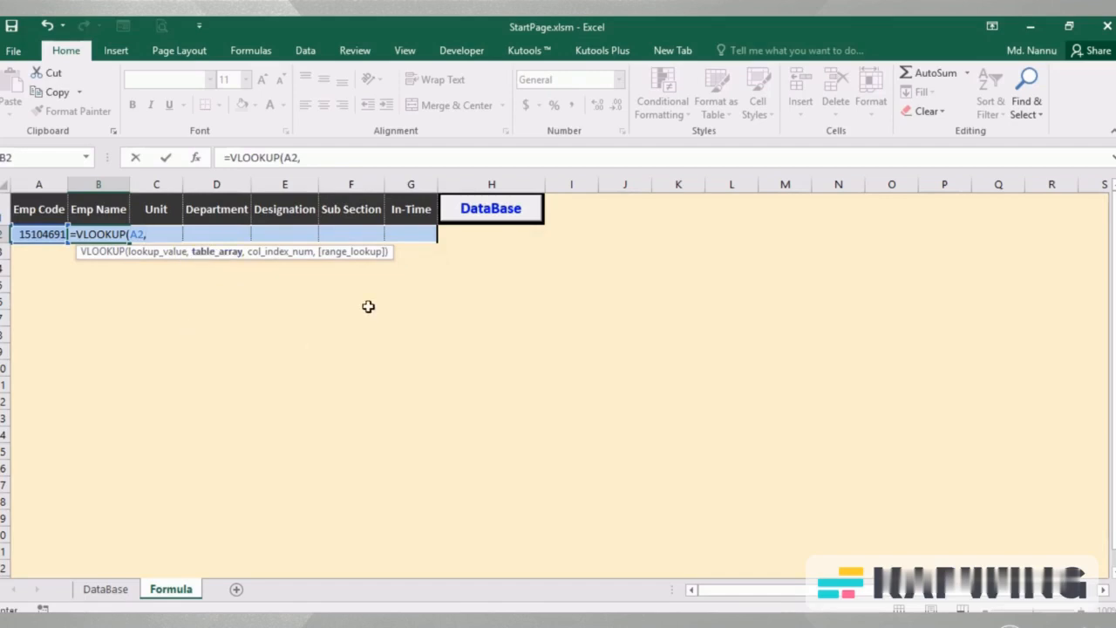
- Complete the B2 lookup with table DataBase!A1:G17, column index 2 and exact match 0
{"action": "left_click", "coordinate": [107, 590]}
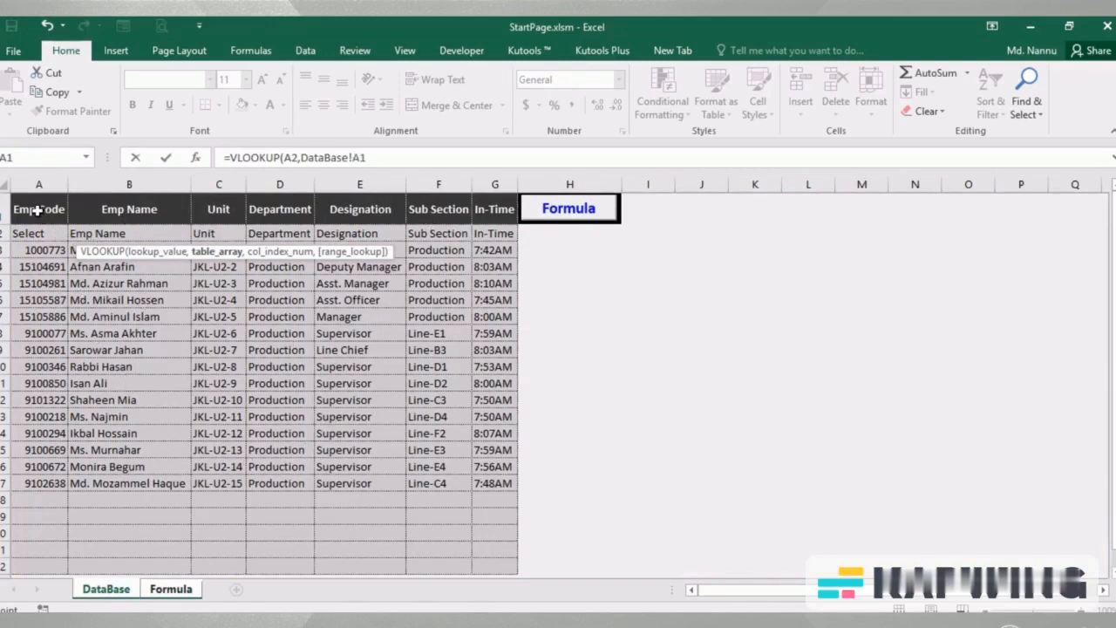
{"action": "left_click_drag", "start_coordinate": [37, 210], "coordinate": [493, 480]}
{"action": "left_click", "coordinate": [422, 157]}
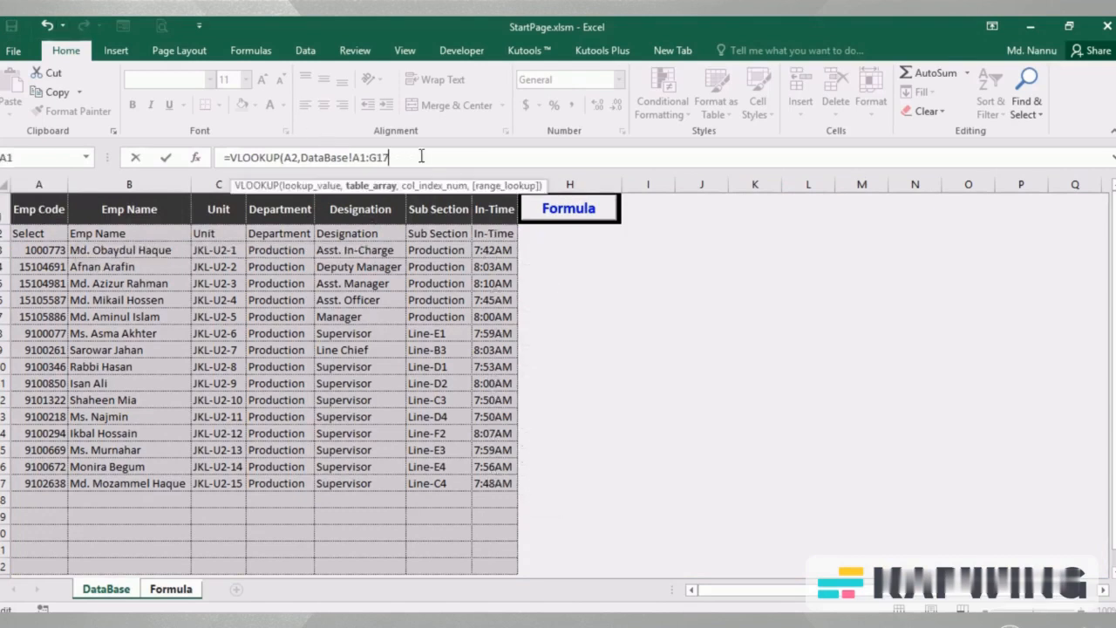
{"action": "type", "text": ",2"}
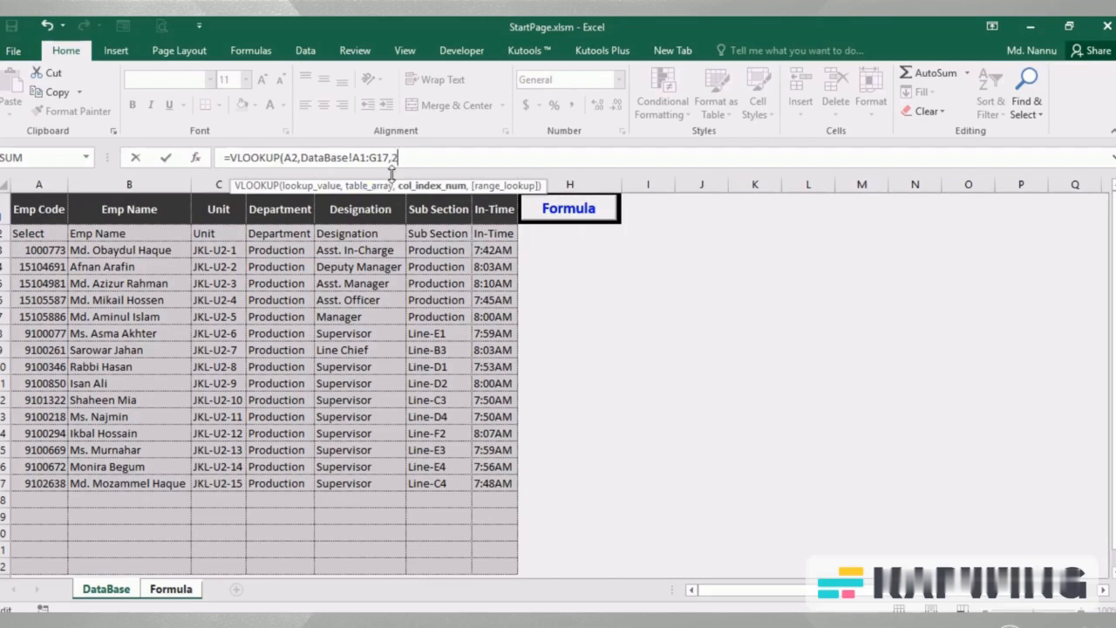
{"action": "type", "text": ","}
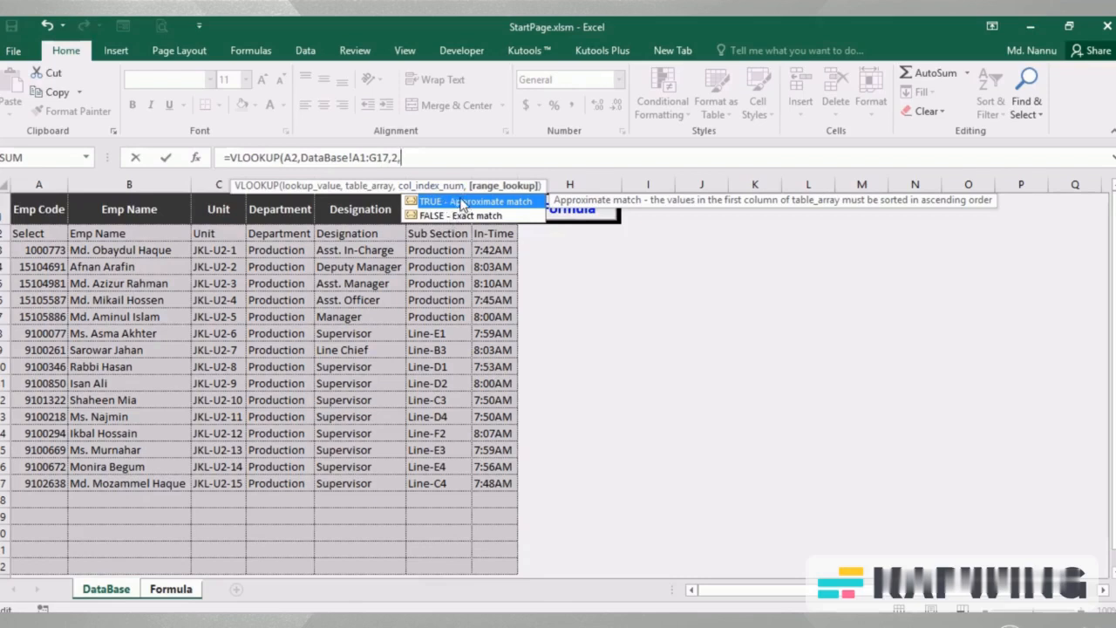
{"action": "type", "text": "0)"}
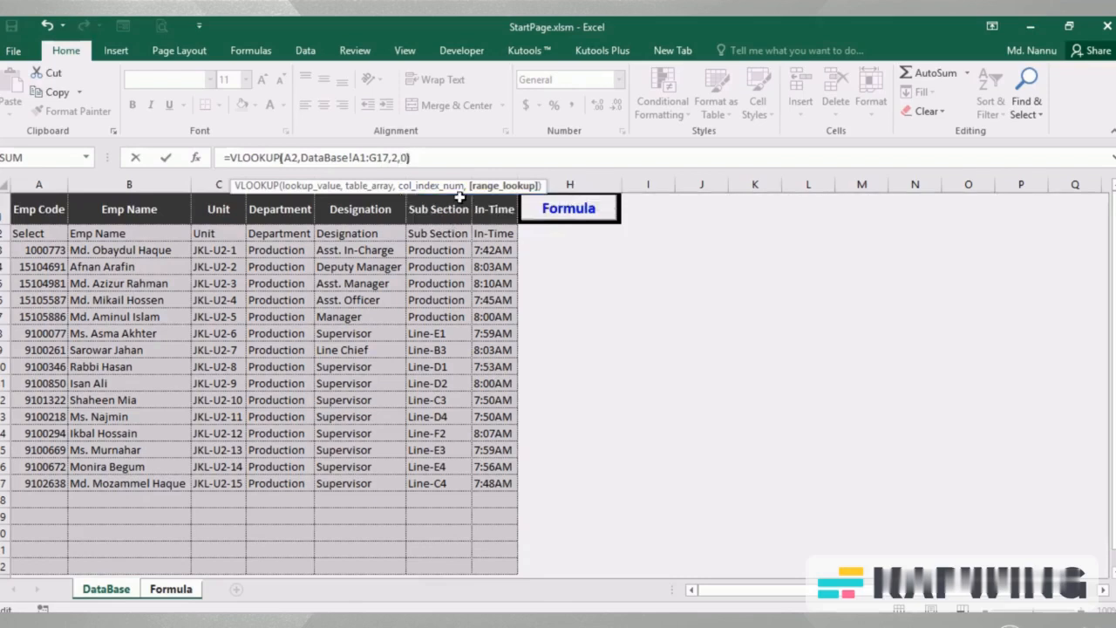
{"action": "key", "text": "Return"}
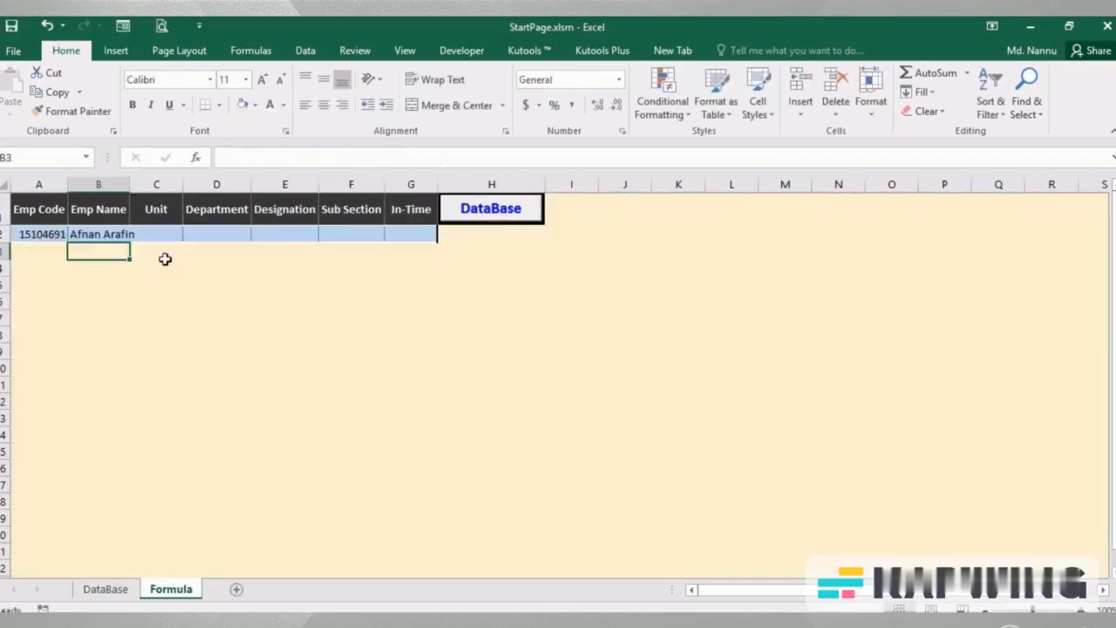
- Choose a different employee code in A2 and auto-fit the Emp Name column to the returned name
{"action": "double_click", "coordinate": [129, 183]}
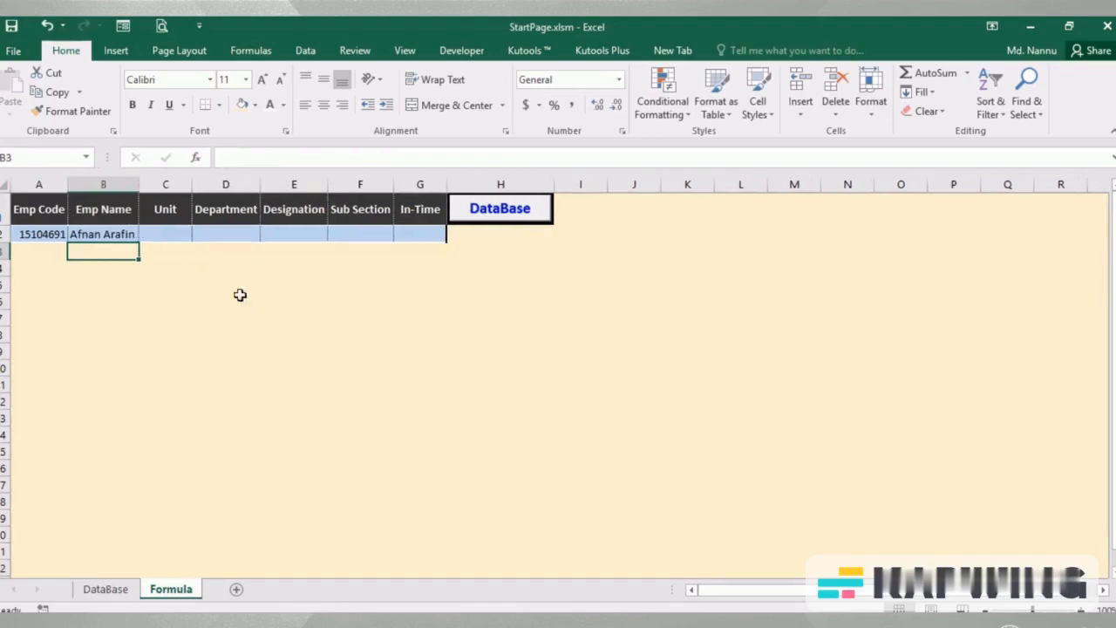
{"action": "left_click", "coordinate": [105, 230]}
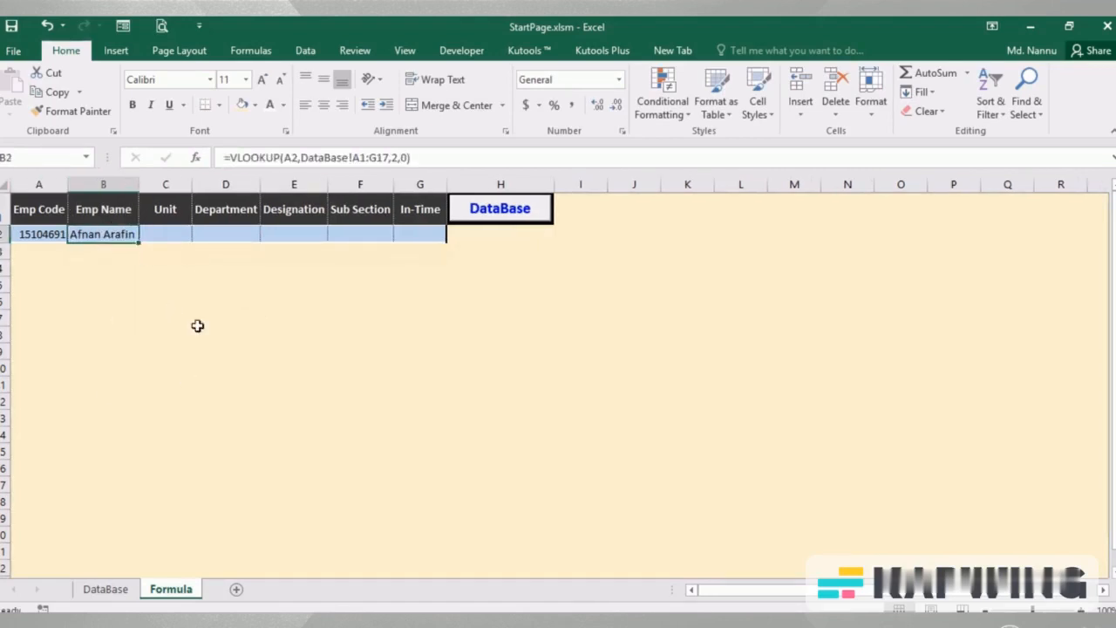
{"action": "left_click", "coordinate": [38, 236]}
{"action": "left_click", "coordinate": [75, 235]}
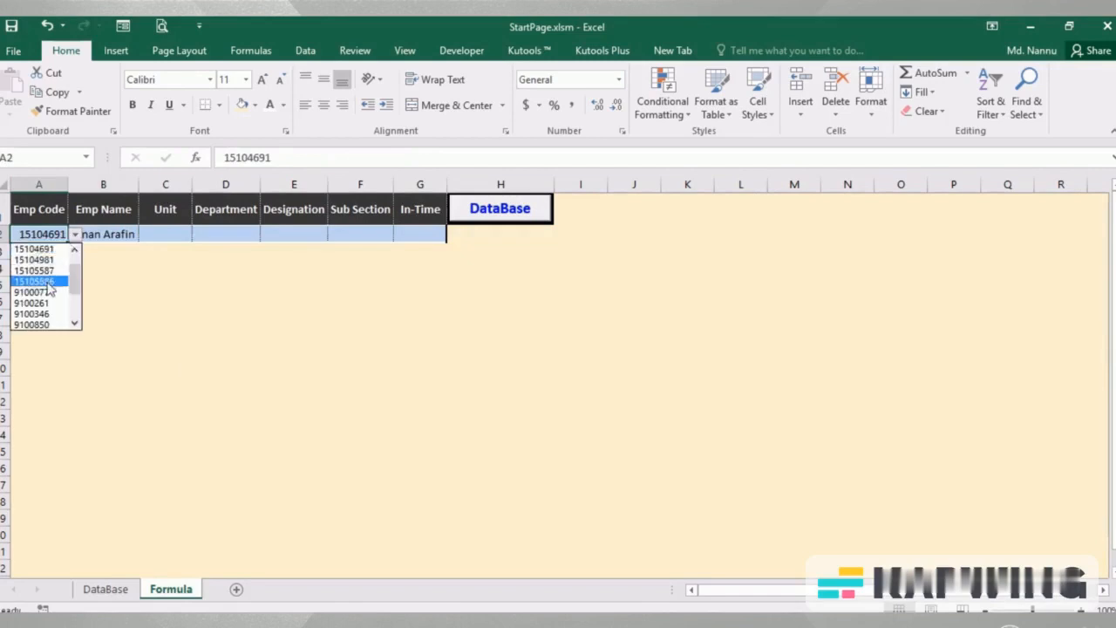
{"action": "left_click", "coordinate": [50, 290]}
{"action": "double_click", "coordinate": [140, 182]}
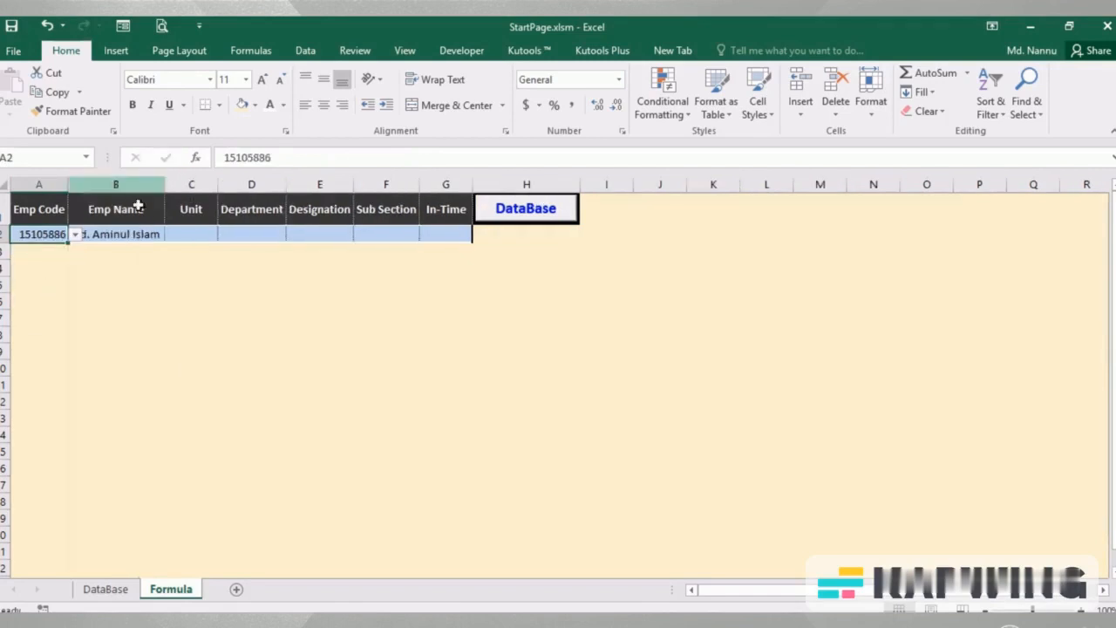
- Try another employee code in A2 to test the name lookup
{"action": "left_click", "coordinate": [76, 235]}
{"action": "left_click", "coordinate": [50, 314]}
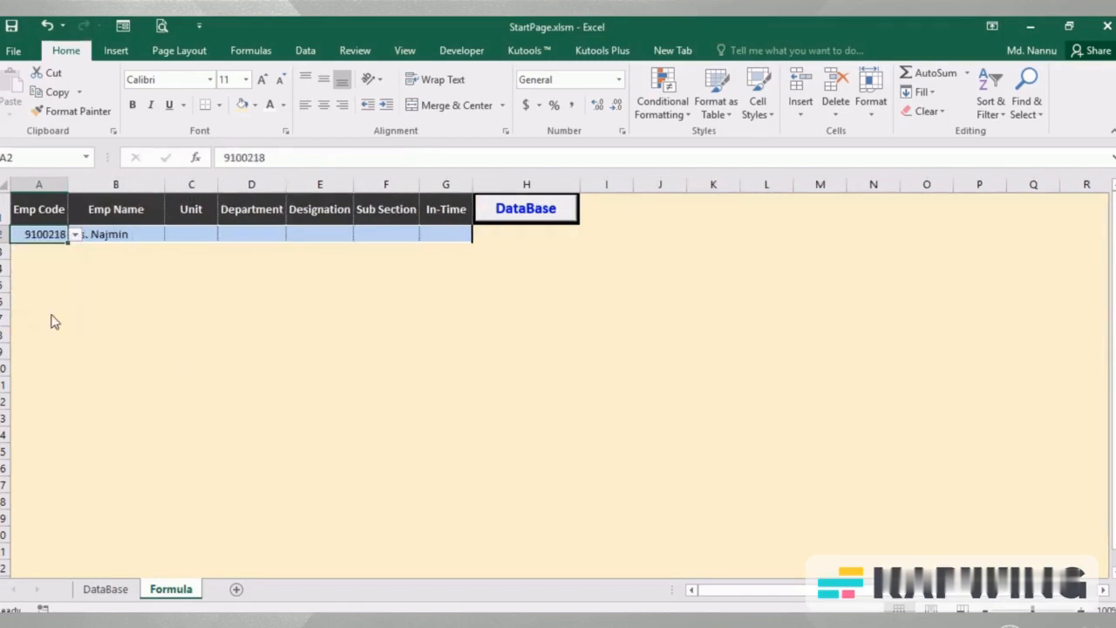
{"action": "left_click", "coordinate": [75, 236]}
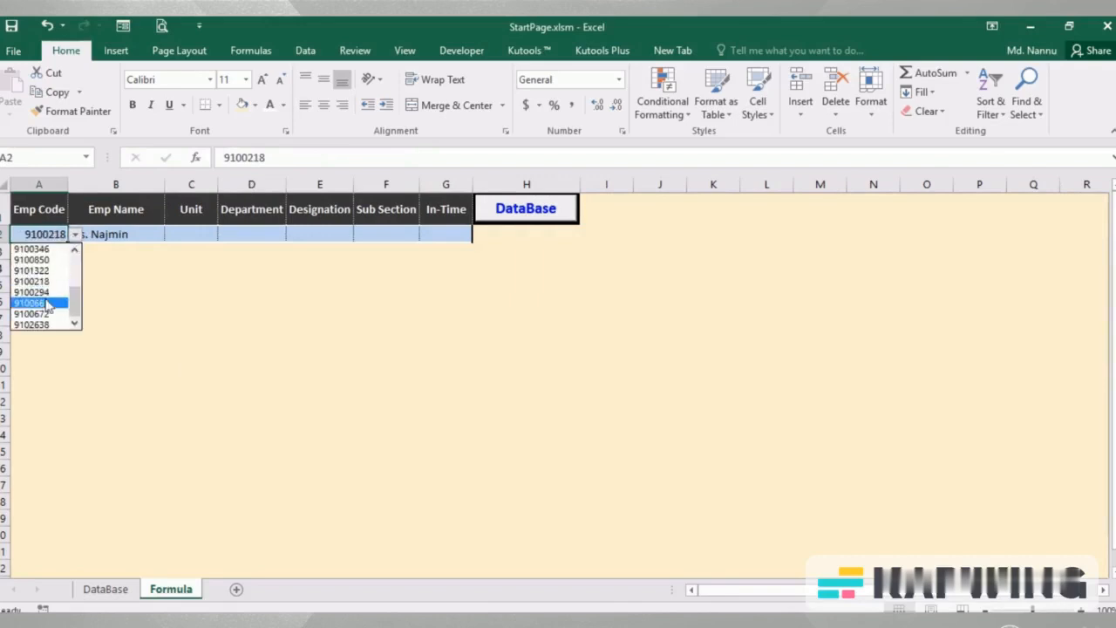
{"action": "left_click", "coordinate": [44, 283]}
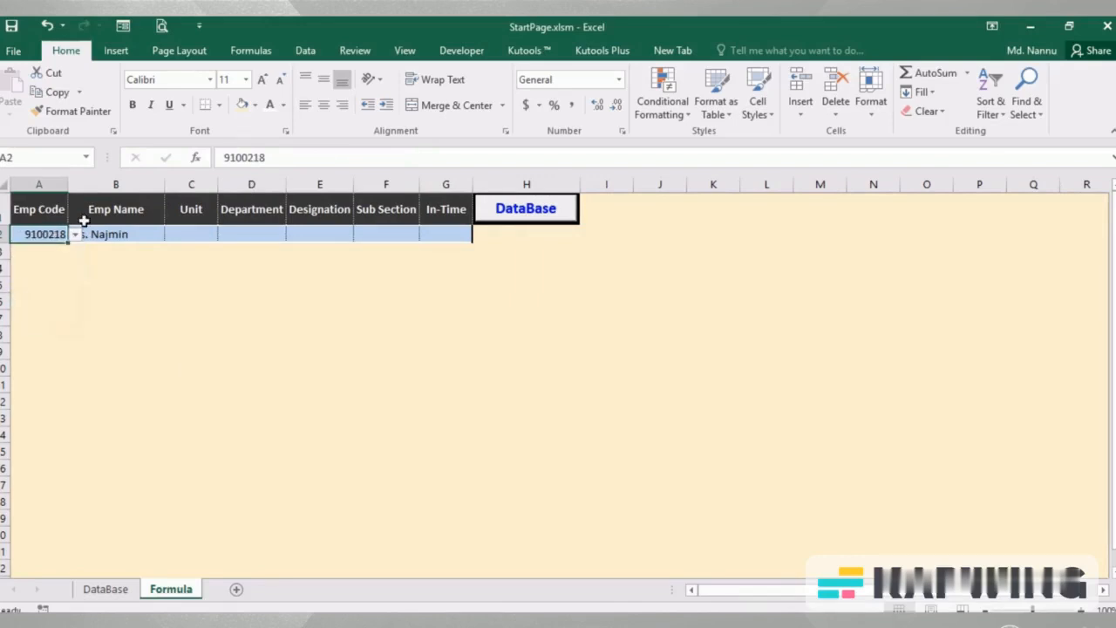
- Left-align the employee code in cell A2
{"action": "left_click", "coordinate": [60, 266]}
{"action": "left_click", "coordinate": [43, 235]}
{"action": "left_click", "coordinate": [98, 234]}
{"action": "left_click", "coordinate": [45, 232]}
{"action": "left_click", "coordinate": [305, 105]}
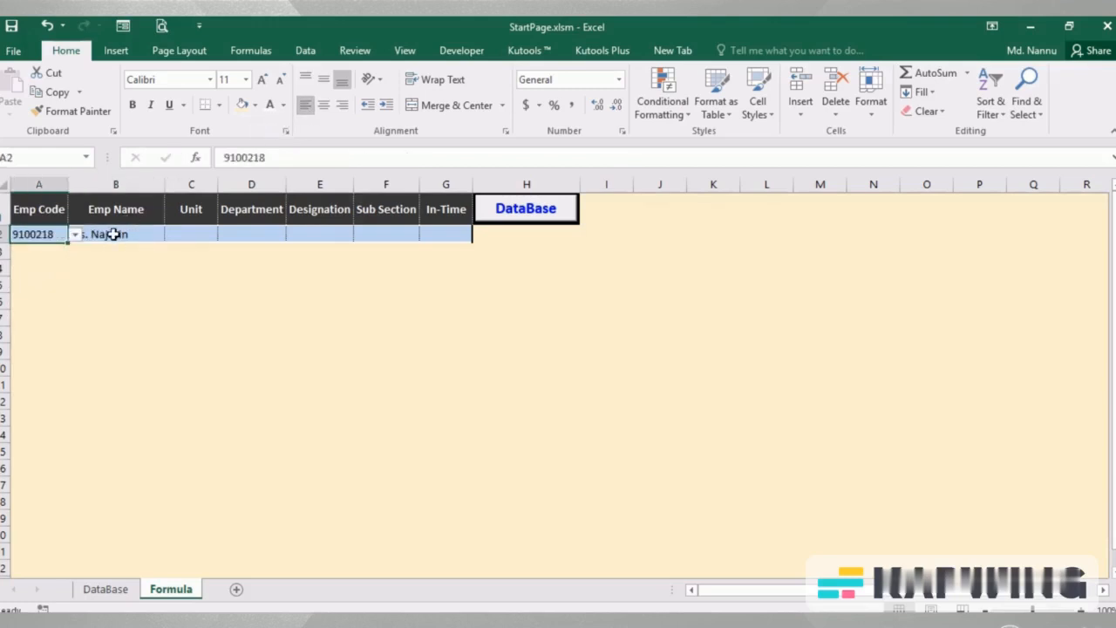
- Right-align the cells B2:G2, from Emp Name to In-Time
{"action": "left_click_drag", "start_coordinate": [111, 234], "coordinate": [440, 233]}
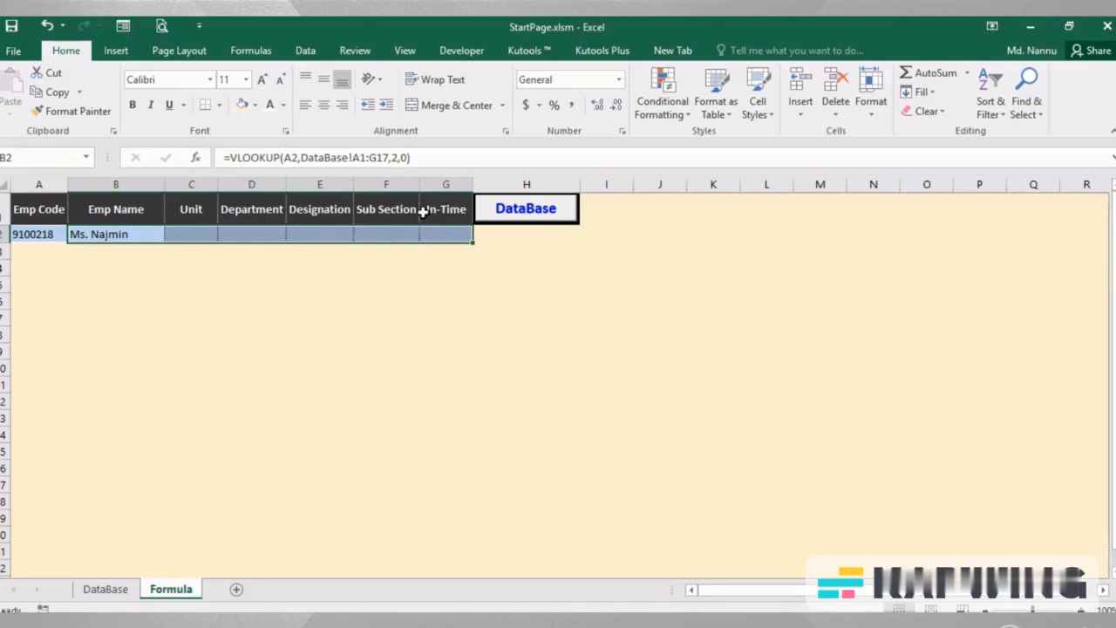
{"action": "left_click", "coordinate": [341, 112]}
{"action": "left_click", "coordinate": [240, 285]}
- Switch A2 through several other employee codes to check that the name in B2 updates
{"action": "left_click", "coordinate": [39, 239]}
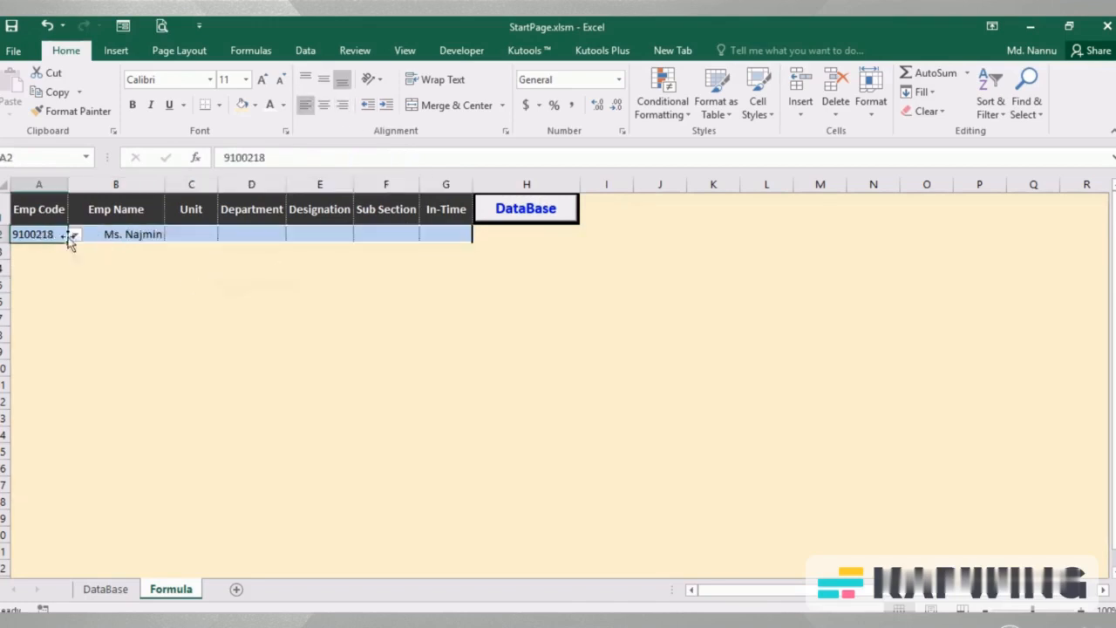
{"action": "left_click", "coordinate": [75, 235]}
{"action": "left_click", "coordinate": [48, 283]}
{"action": "left_click", "coordinate": [75, 234]}
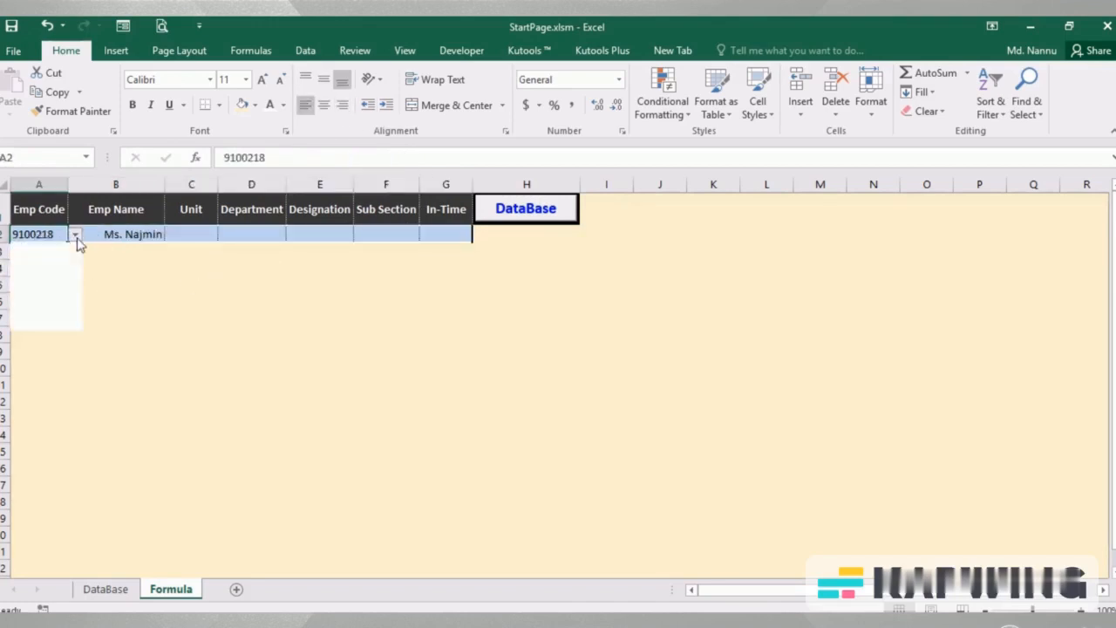
{"action": "left_click", "coordinate": [31, 313]}
{"action": "left_click", "coordinate": [75, 235]}
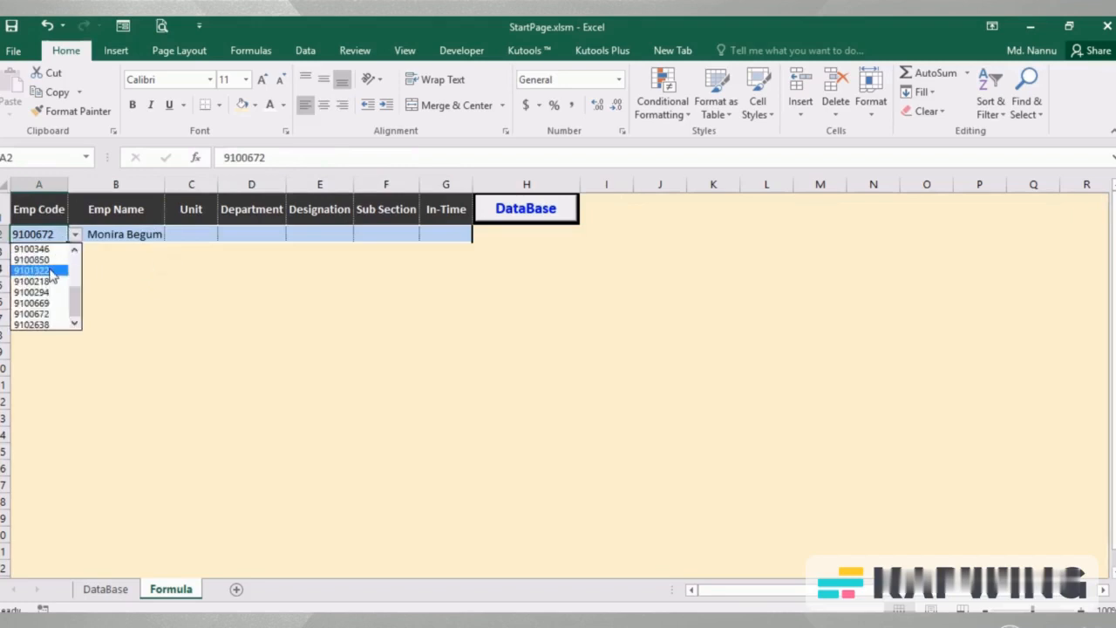
{"action": "left_click", "coordinate": [41, 286]}
{"action": "left_click", "coordinate": [175, 307]}
{"action": "left_click", "coordinate": [31, 232]}
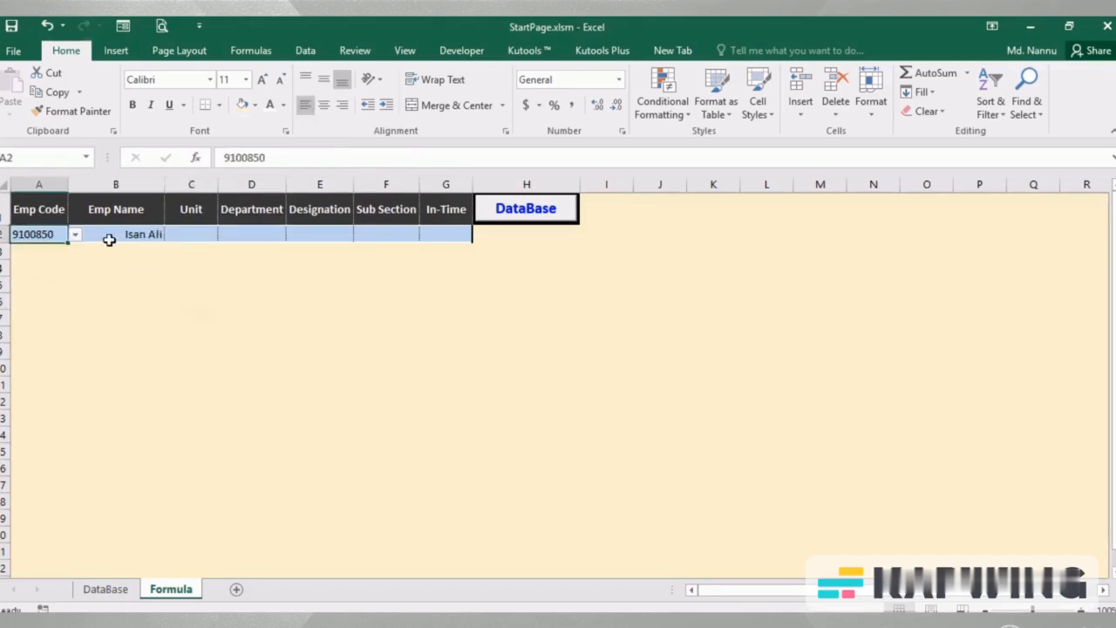
- Start a VLOOKUP formula in the Unit cell C2 with A2 as the lookup value
{"action": "left_click", "coordinate": [110, 233]}
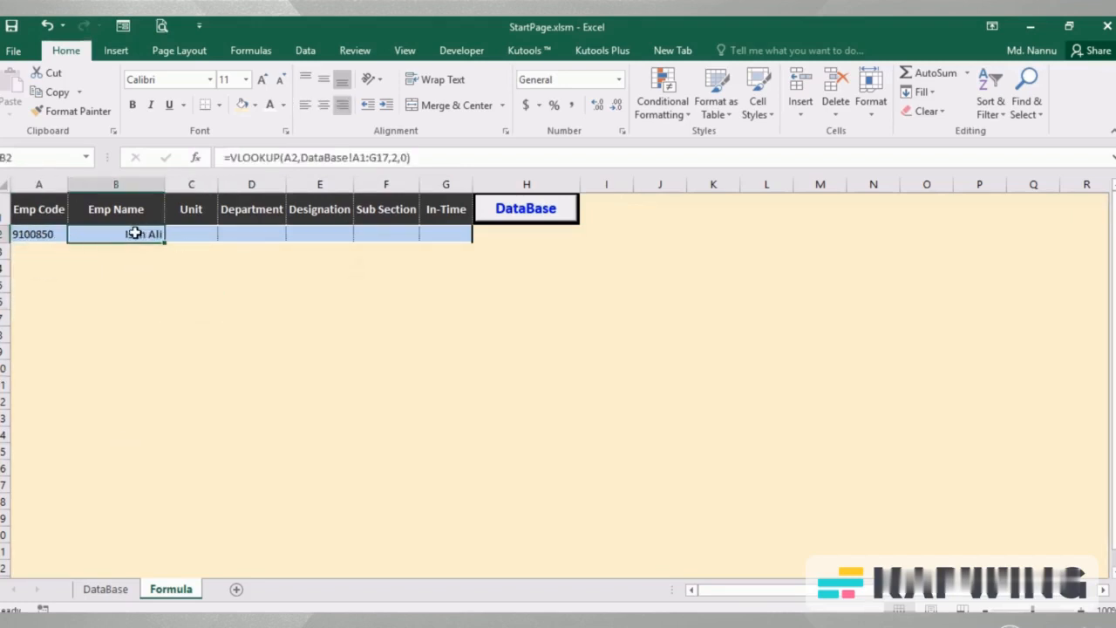
{"action": "left_click", "coordinate": [200, 234]}
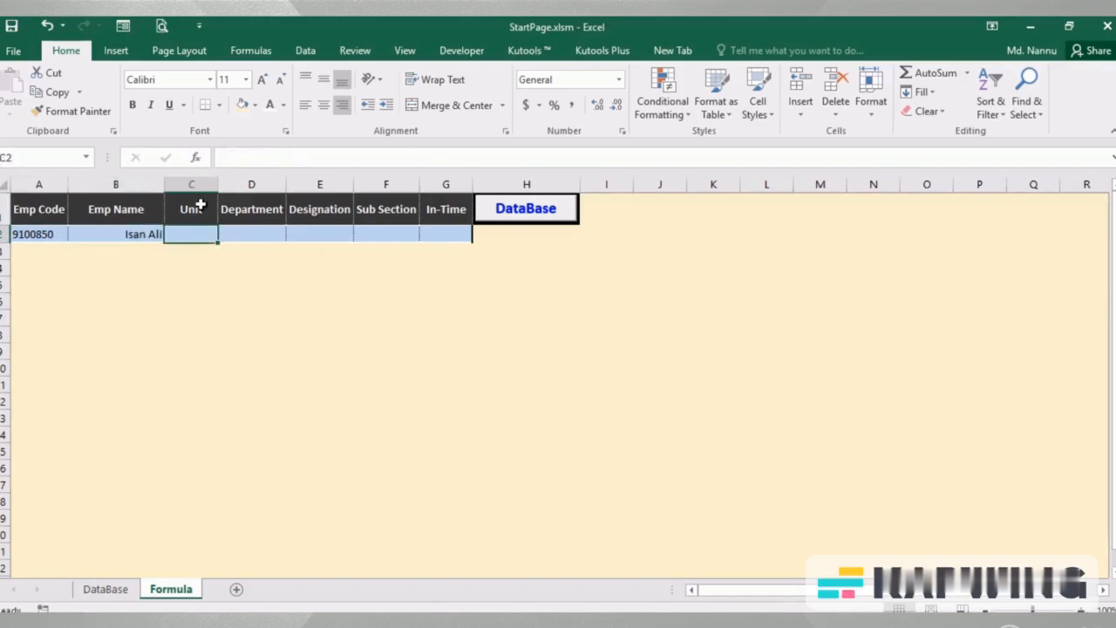
{"action": "type", "text": "="}
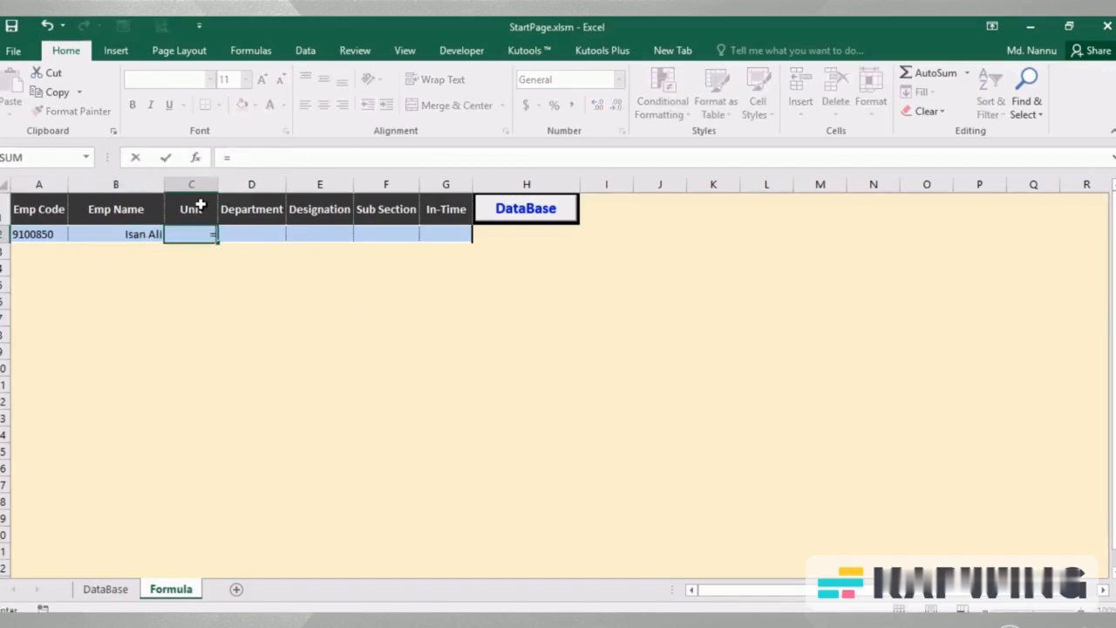
{"action": "type", "text": "vl"}
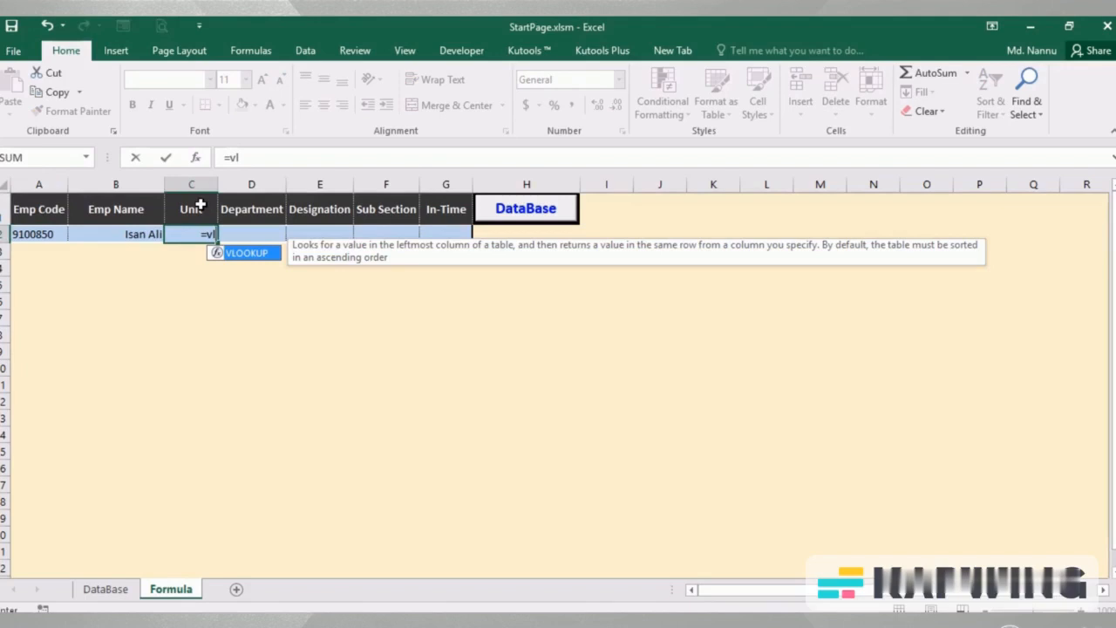
{"action": "double_click", "coordinate": [247, 254]}
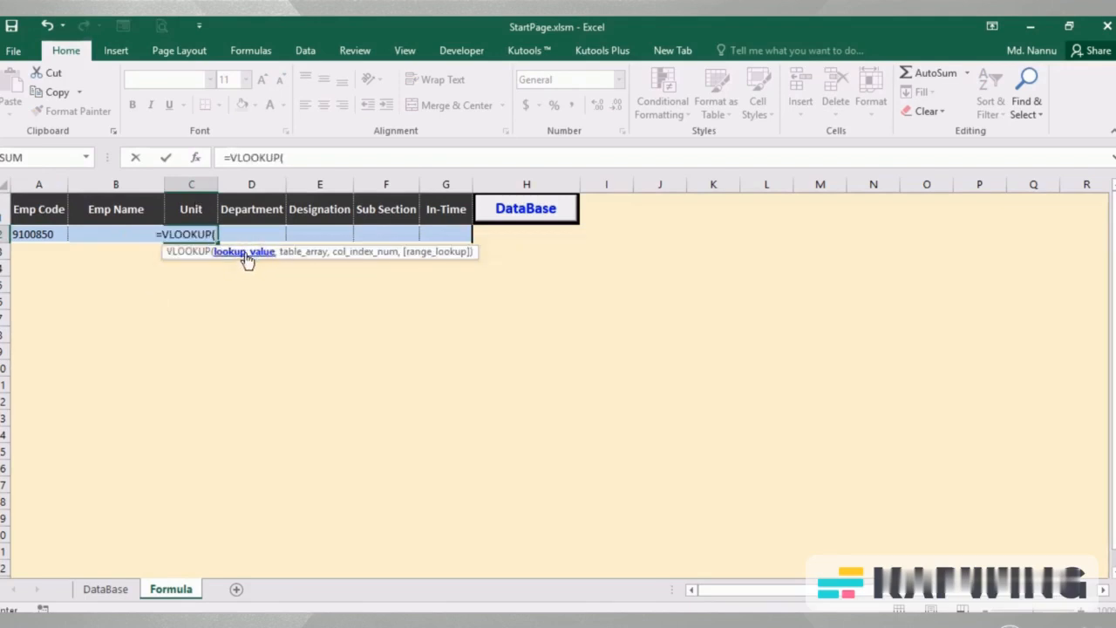
{"action": "left_click", "coordinate": [41, 235]}
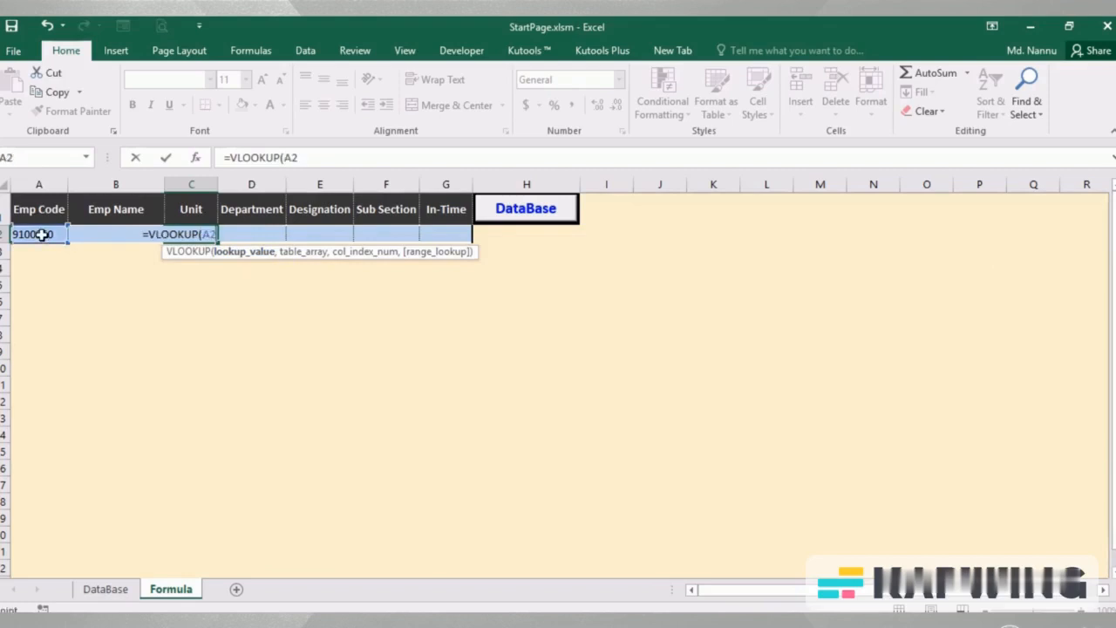
{"action": "type", "text": ","}
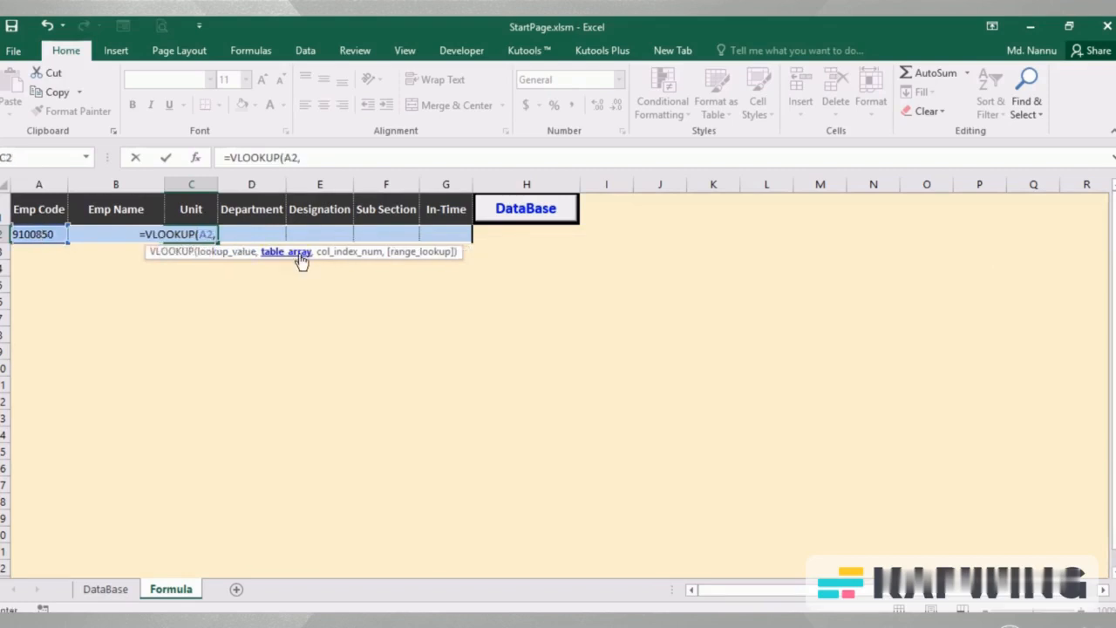
- Complete the C2 formula with table array DataBase!A1:G17, column index 3 and range lookup 0
{"action": "left_click", "coordinate": [104, 590]}
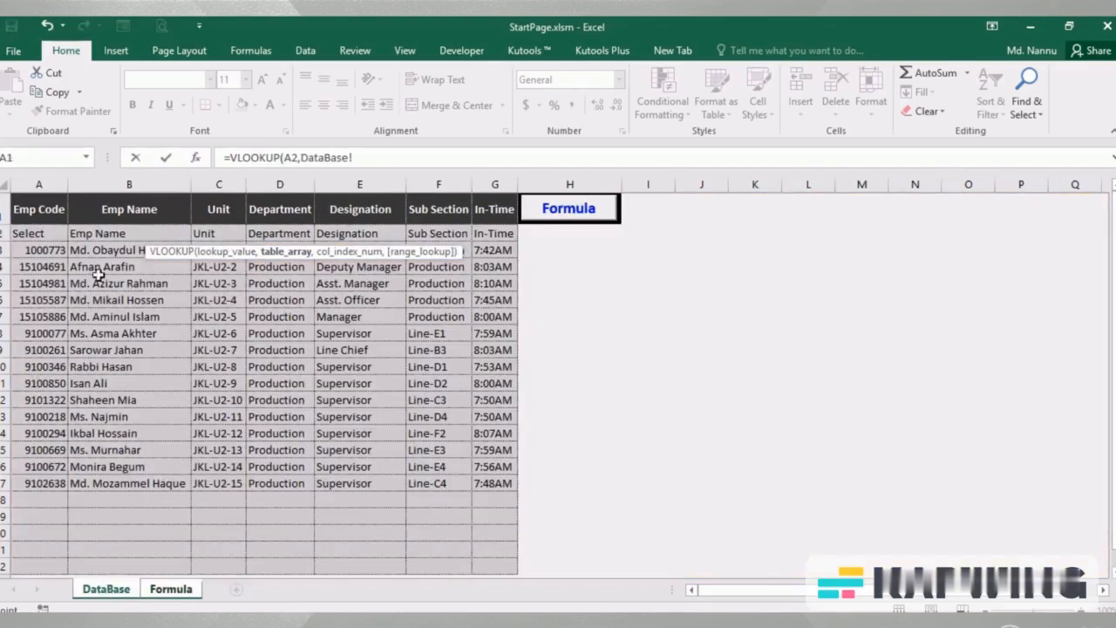
{"action": "left_click_drag", "start_coordinate": [49, 209], "coordinate": [506, 485]}
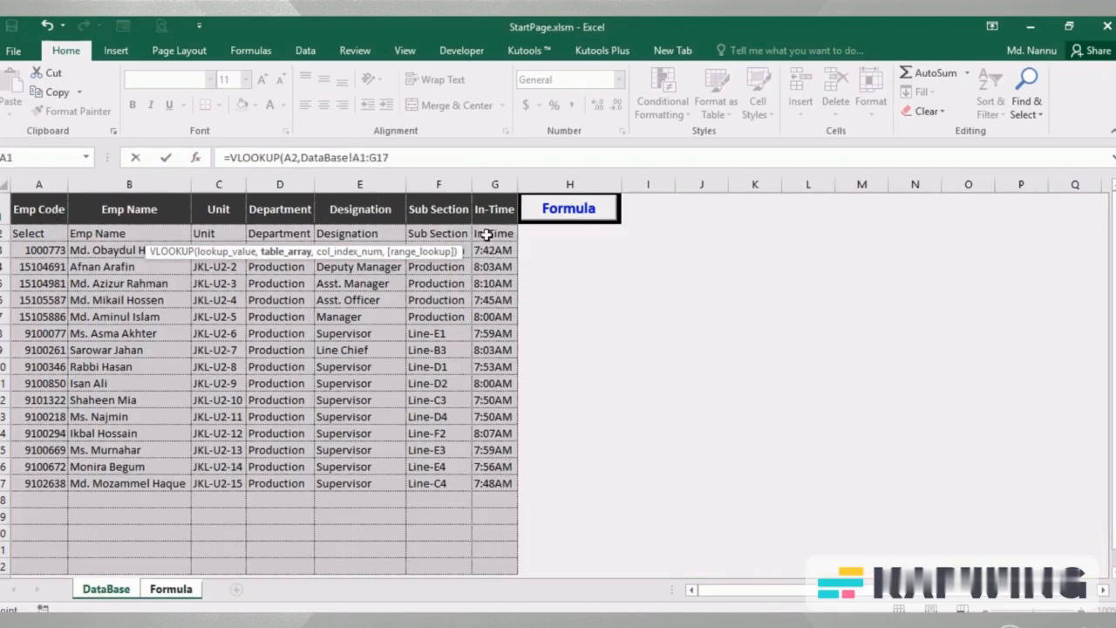
{"action": "left_click", "coordinate": [406, 156]}
{"action": "type", "text": ",3"}
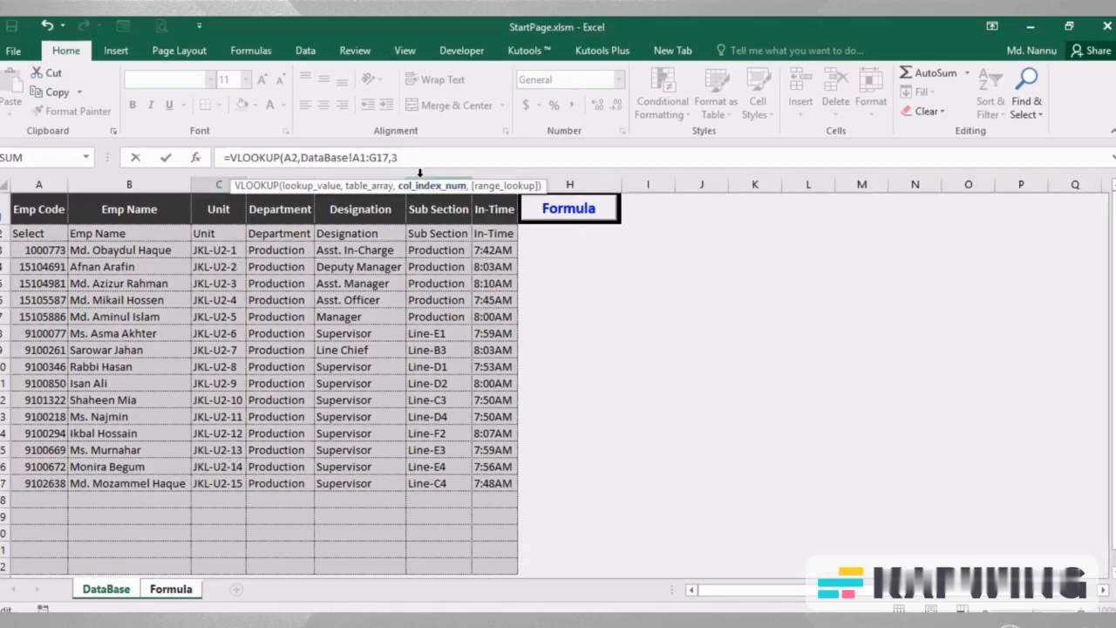
{"action": "type", "text": ",0"}
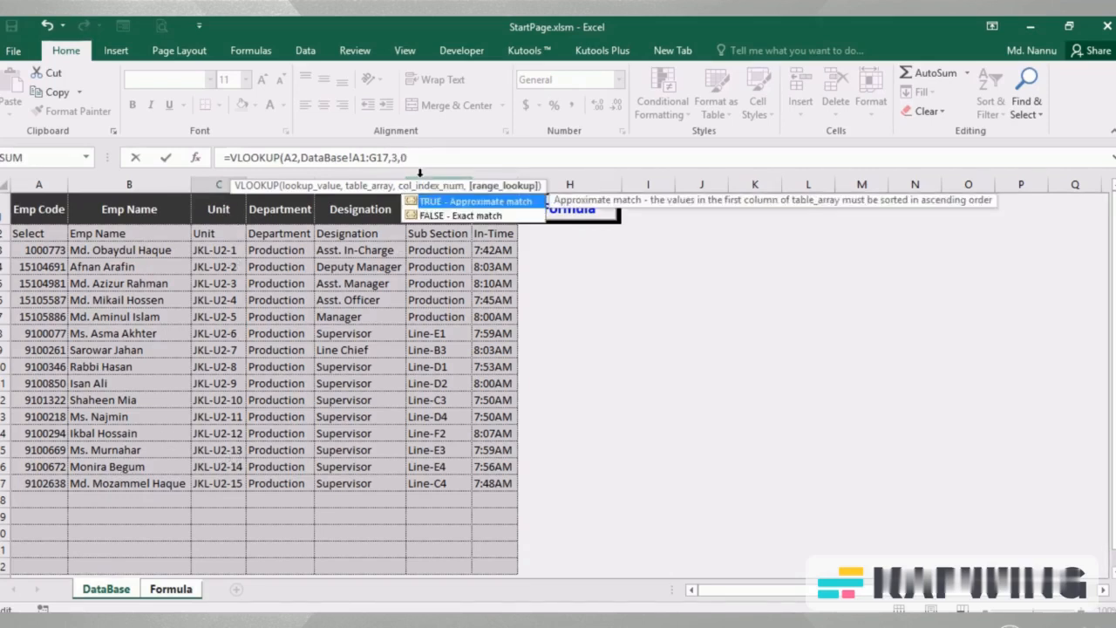
{"action": "type", "text": ")"}
{"action": "key", "text": "Return"}
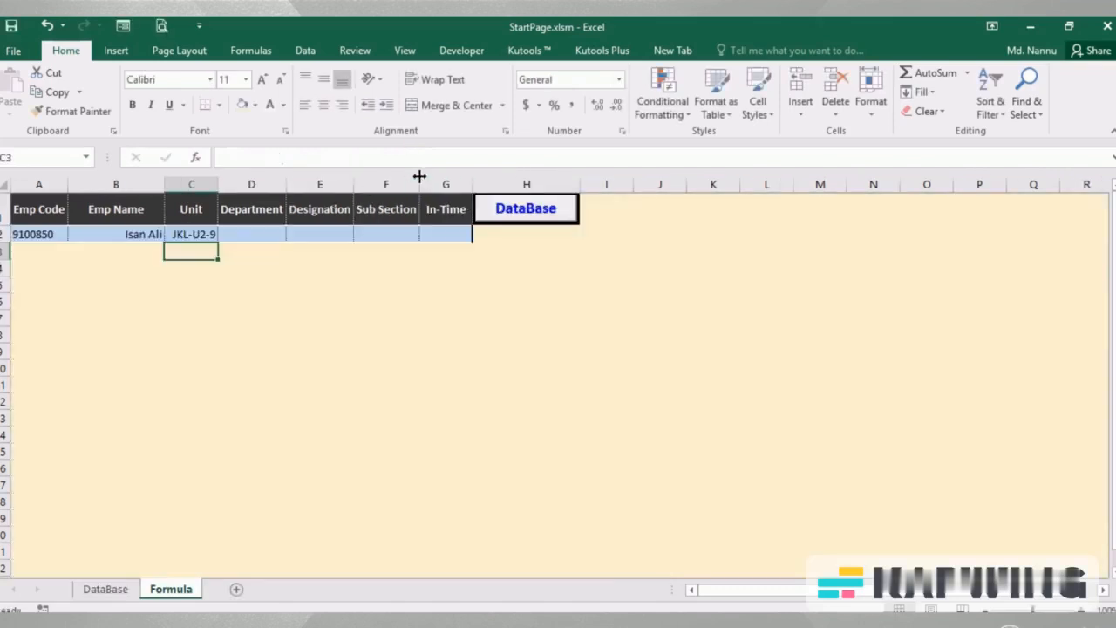
- Autofit the Unit column C, then widen it slightly
{"action": "double_click", "coordinate": [220, 181]}
{"action": "right_click", "coordinate": [220, 181]}
{"action": "left_click", "coordinate": [162, 291]}
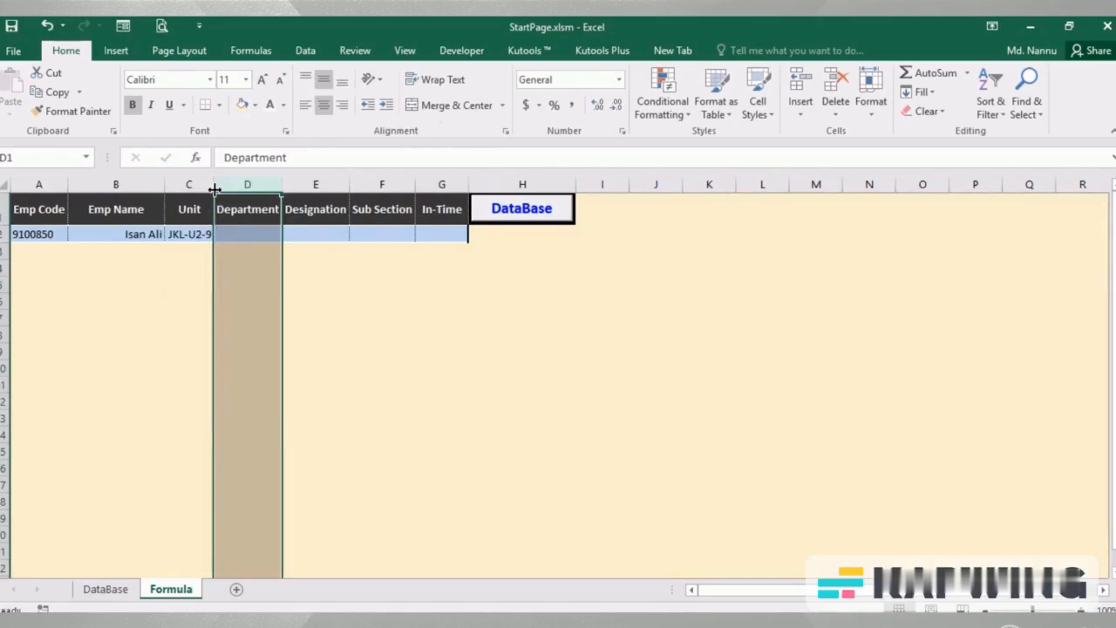
{"action": "left_click_drag", "start_coordinate": [213, 182], "coordinate": [221, 183]}
{"action": "left_click", "coordinate": [196, 299]}
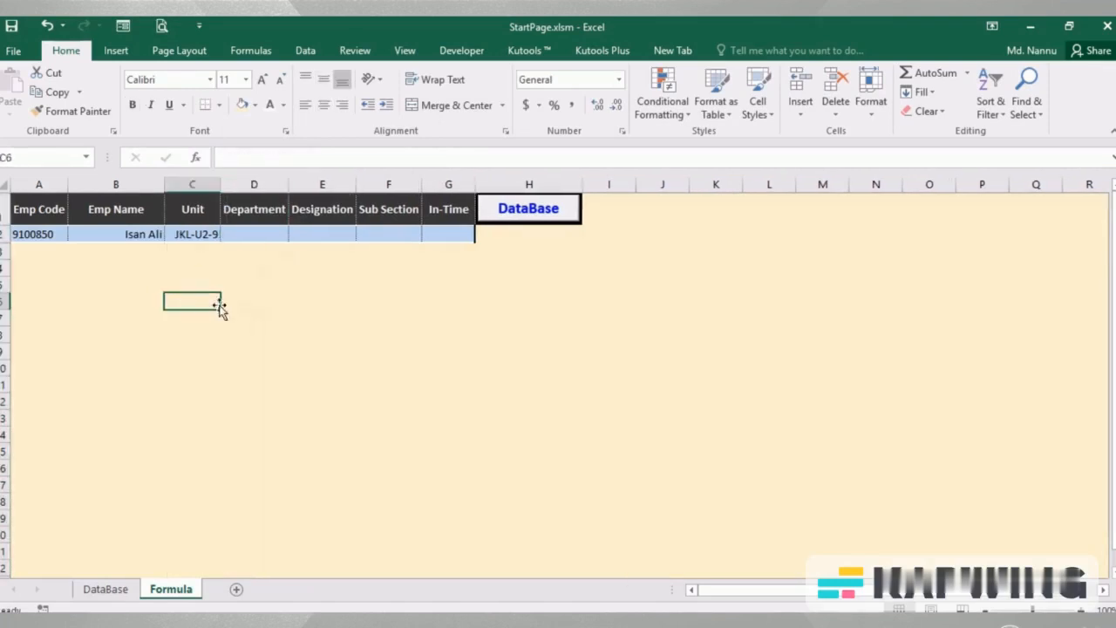
- Make the references in the C2 formula absolute, as $A$2 and DataBase!$A$1:$G$17
{"action": "left_click", "coordinate": [195, 238]}
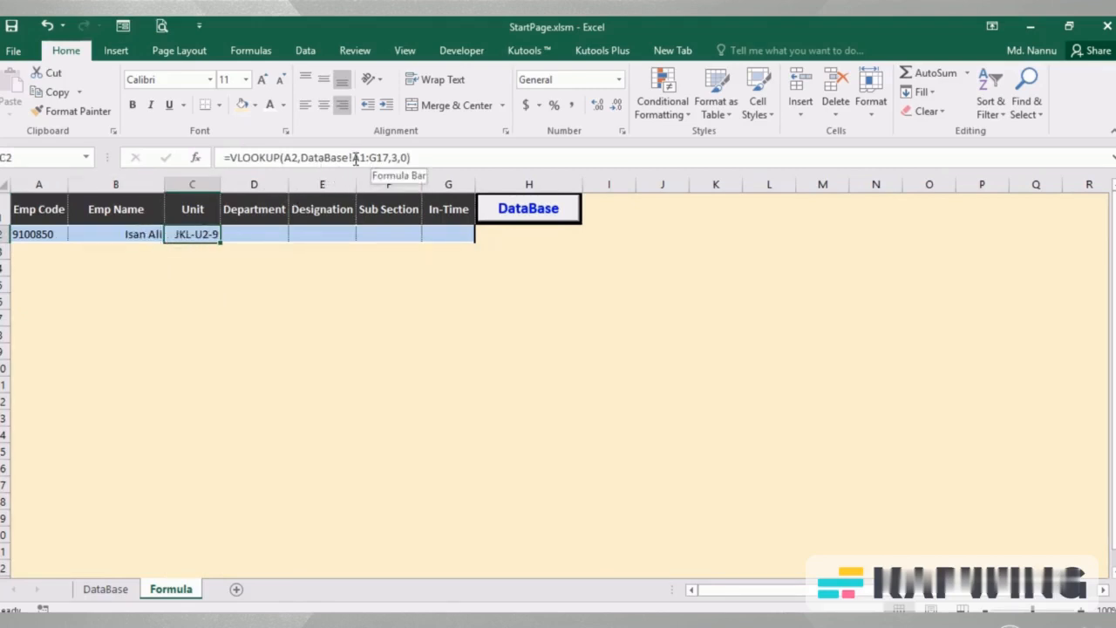
{"action": "left_click_drag", "start_coordinate": [354, 158], "coordinate": [385, 161]}
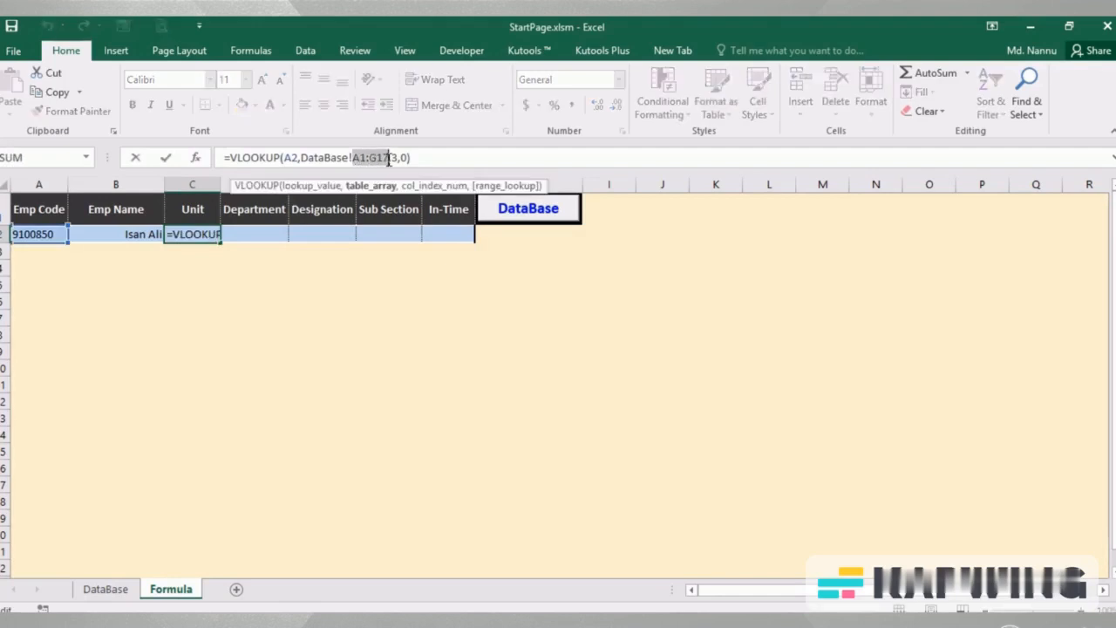
{"action": "key", "text": "F4"}
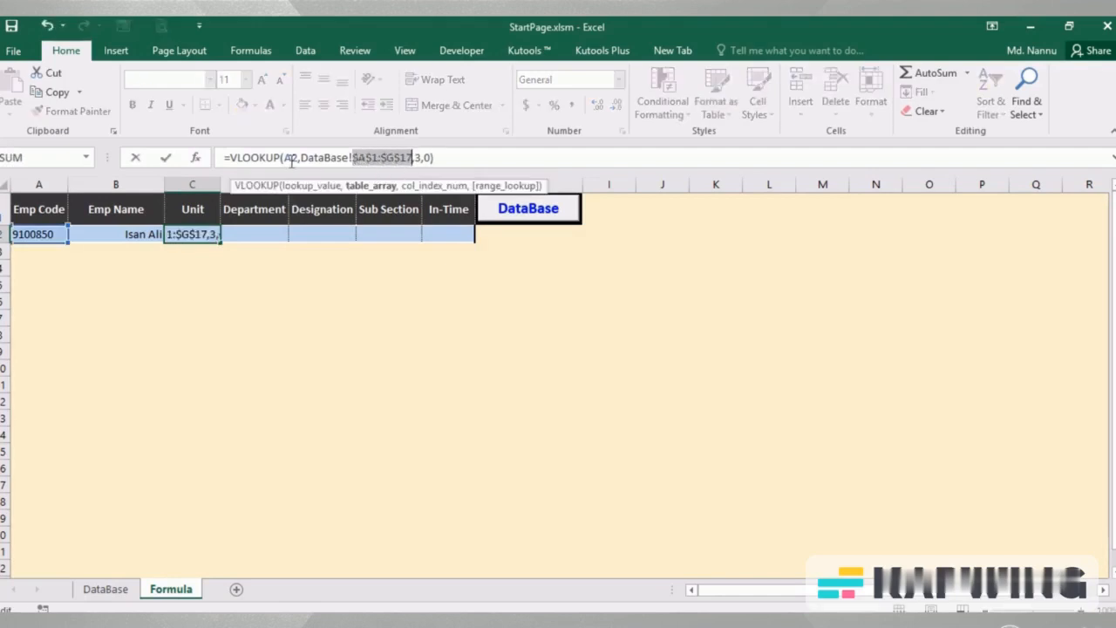
{"action": "left_click_drag", "start_coordinate": [285, 157], "coordinate": [296, 158]}
{"action": "key", "text": "F4"}
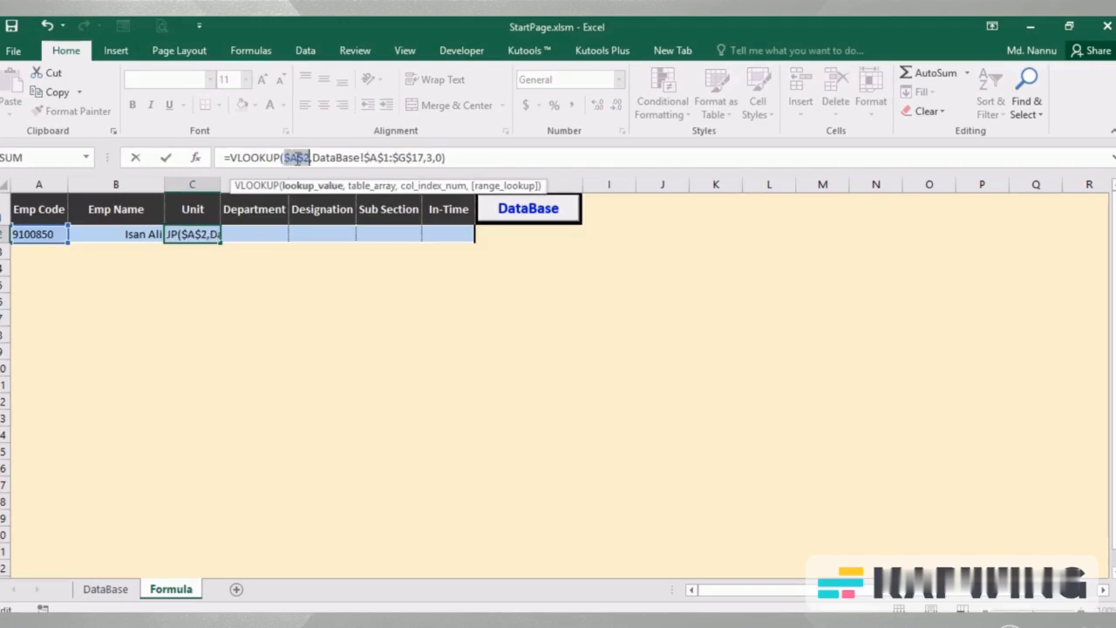
{"action": "key", "text": "Return"}
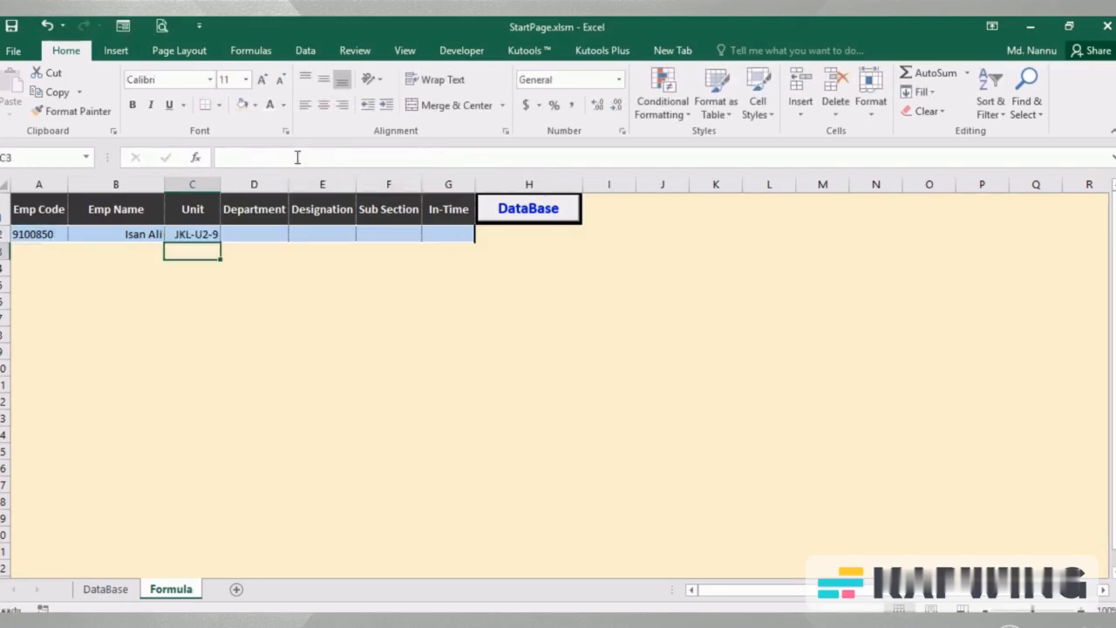
- Fill the C2 formula across to G2 and check the copied formula in D2
{"action": "left_click", "coordinate": [198, 234]}
{"action": "left_click_drag", "start_coordinate": [223, 242], "coordinate": [473, 242]}
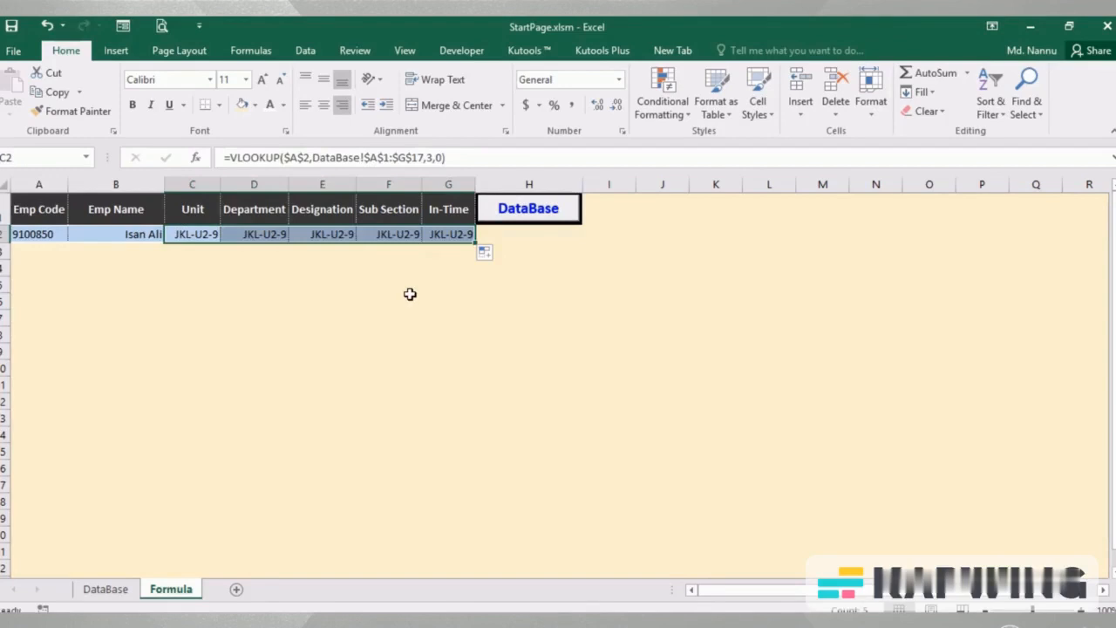
{"action": "left_click", "coordinate": [267, 237]}
{"action": "left_click", "coordinate": [204, 235]}
{"action": "left_click", "coordinate": [260, 238]}
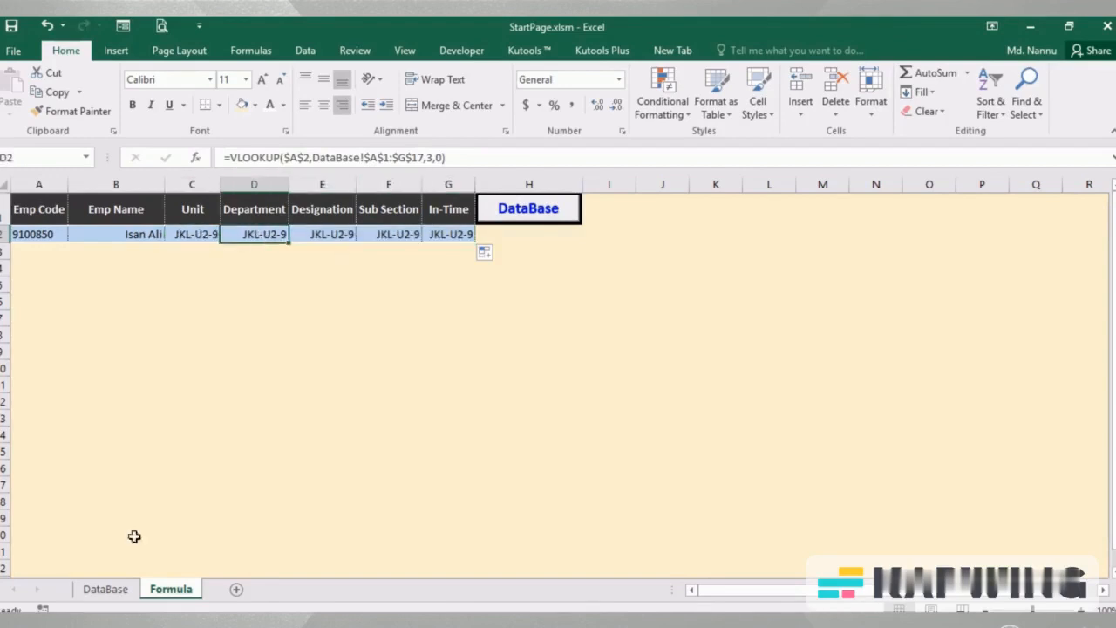
- Check the Department column's position on the DataBase sheet and set the column index in D2's VLOOKUP to 4
{"action": "left_click", "coordinate": [107, 590]}
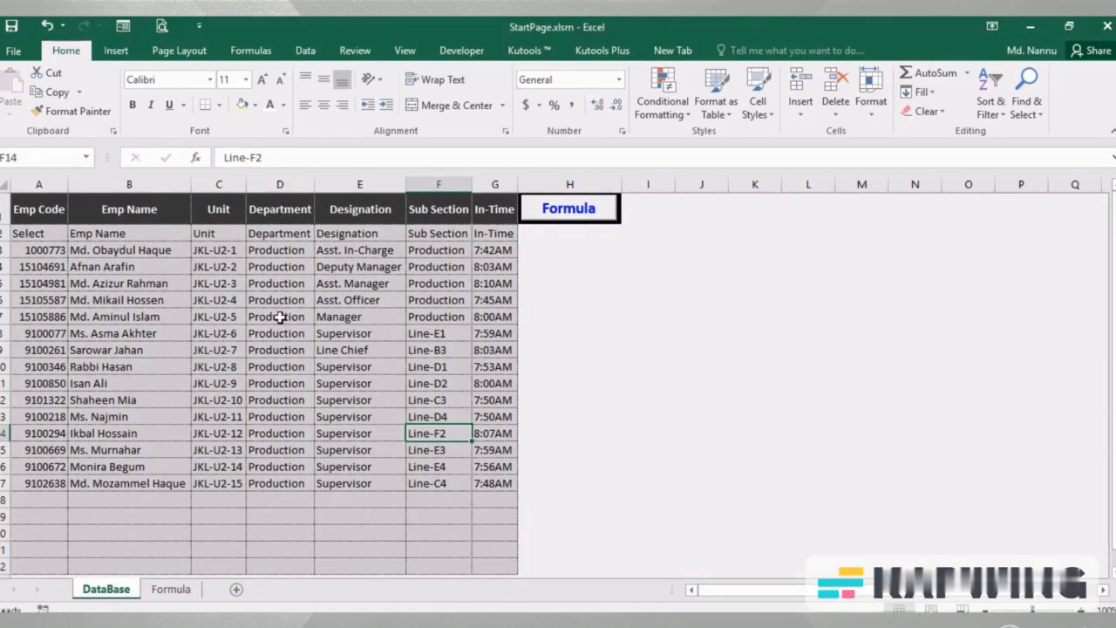
{"action": "left_click", "coordinate": [171, 589]}
{"action": "left_click", "coordinate": [262, 209]}
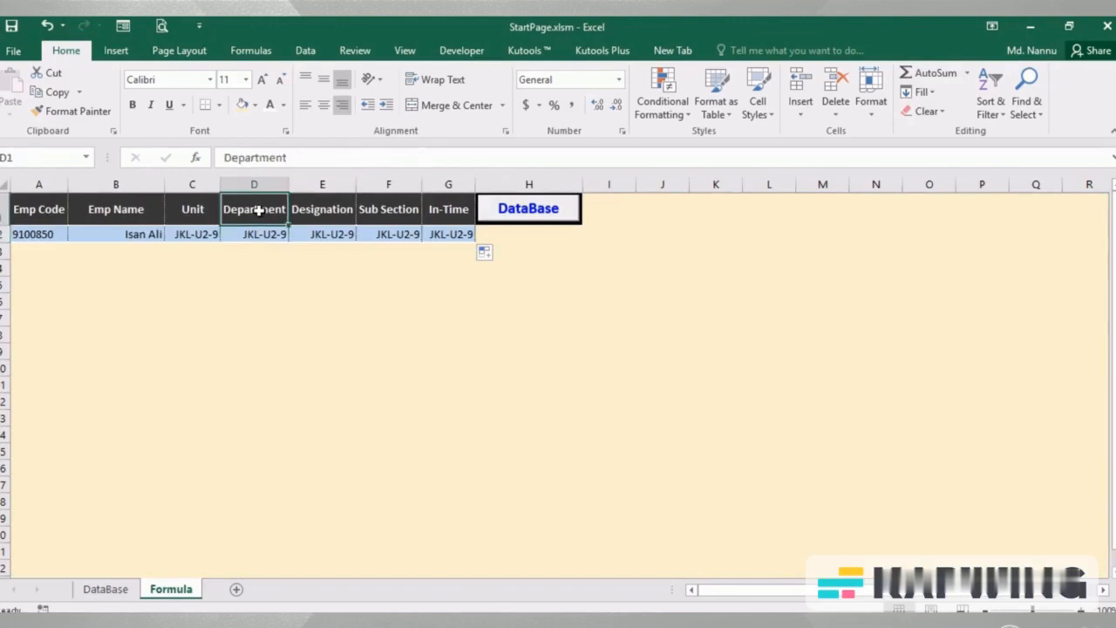
{"action": "left_click", "coordinate": [264, 238]}
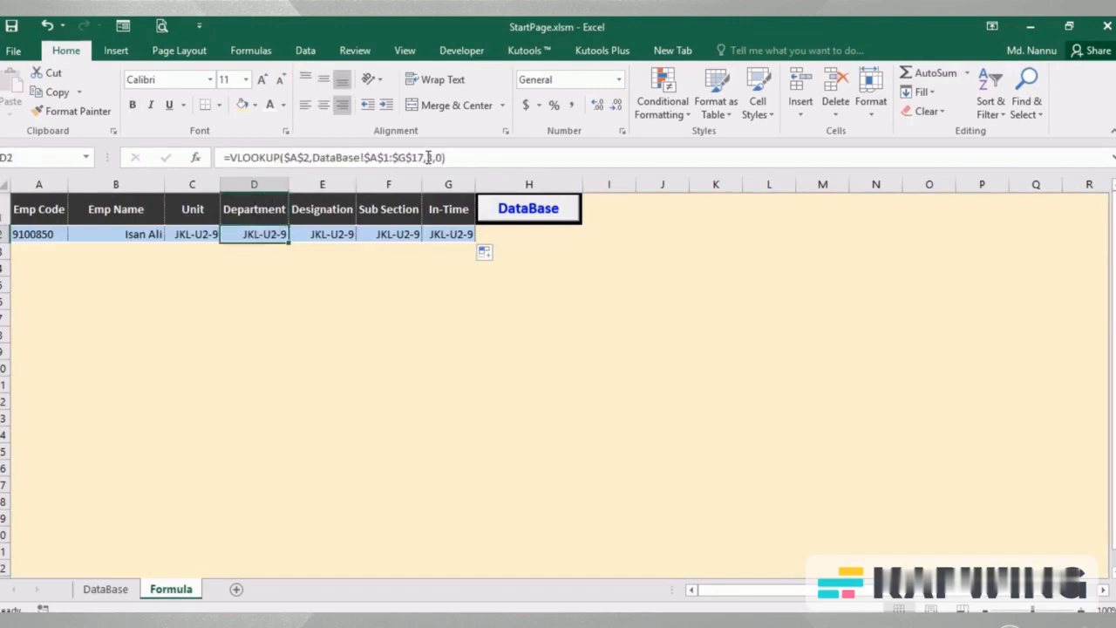
{"action": "left_click", "coordinate": [429, 157]}
{"action": "key", "text": "BackSpace"}
{"action": "type", "text": "4"}
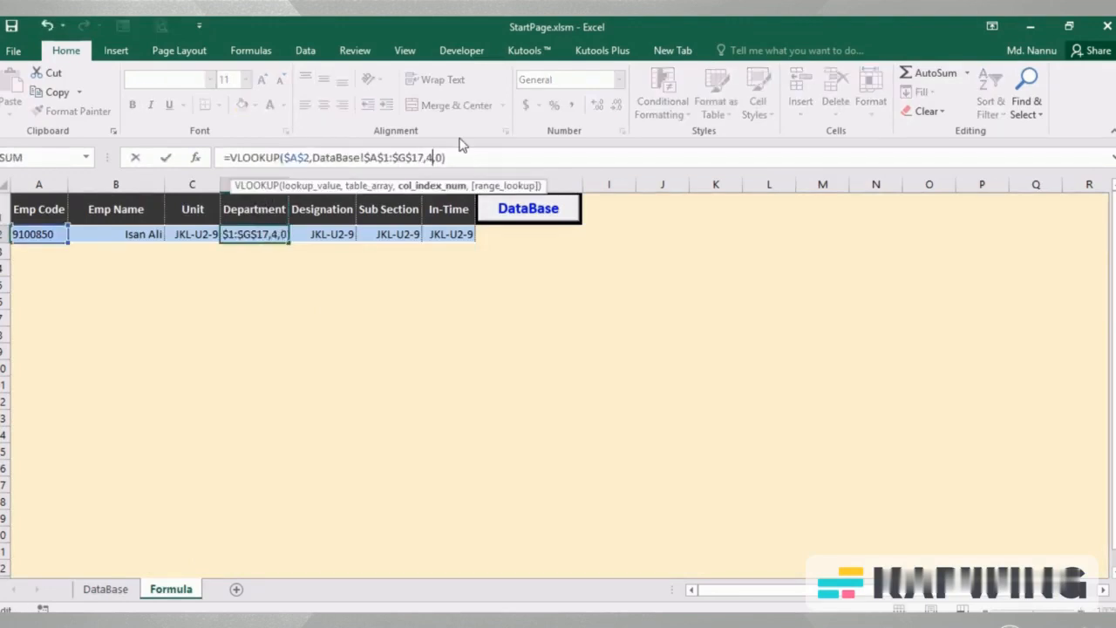
{"action": "key", "text": "Return"}
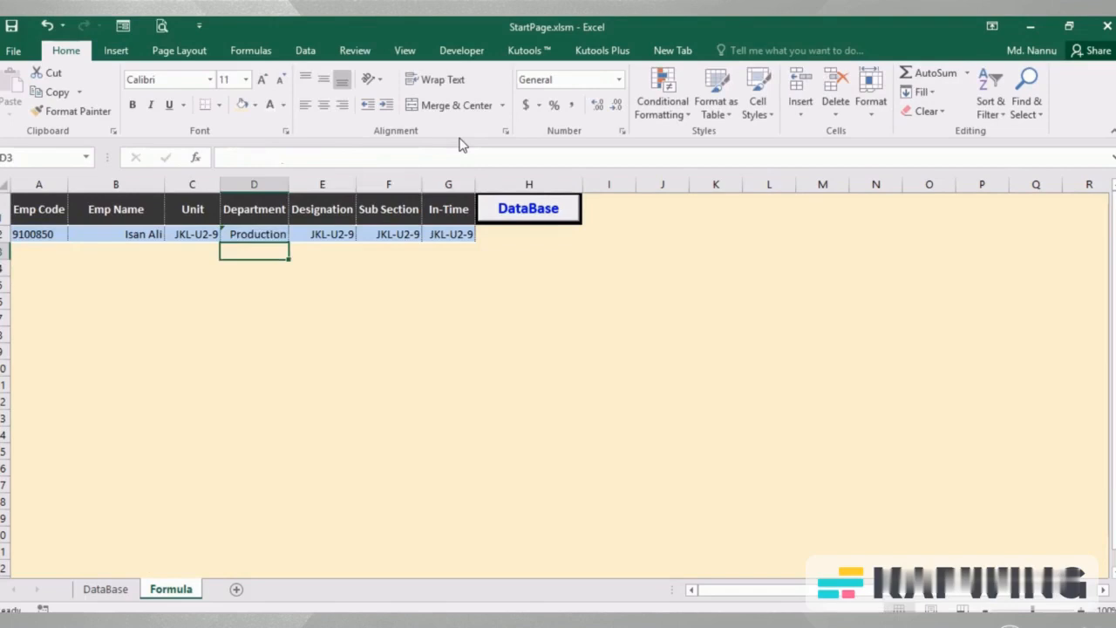
- Check the DataBase sheet and change the column index in E2's VLOOKUP to match the Designation column
{"action": "left_click", "coordinate": [268, 234]}
{"action": "left_click", "coordinate": [315, 235]}
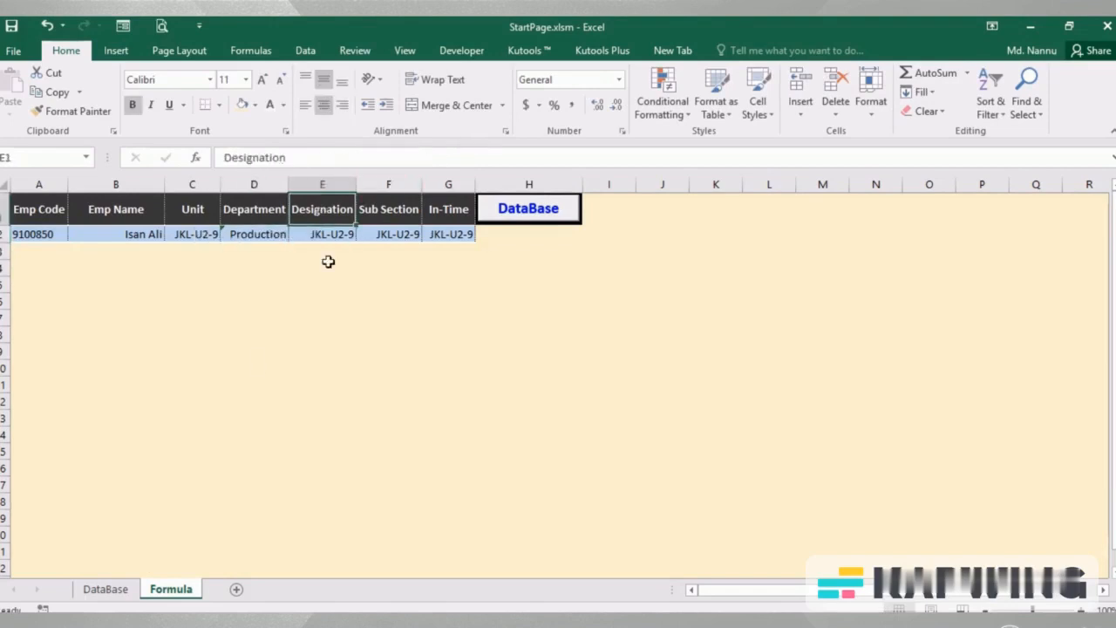
{"action": "left_click", "coordinate": [126, 591]}
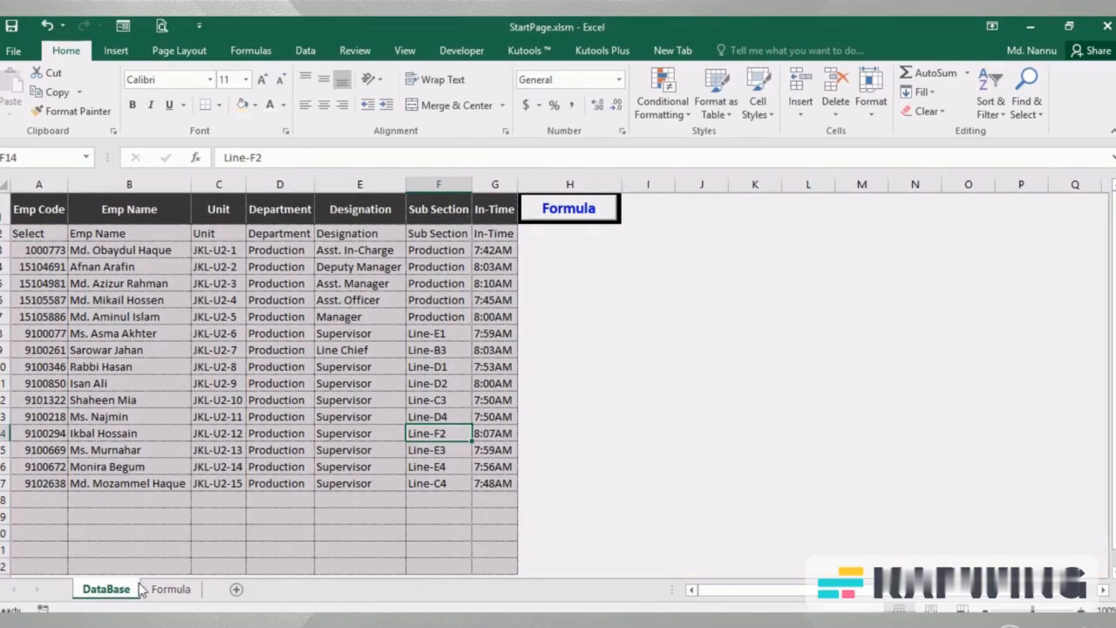
{"action": "left_click", "coordinate": [166, 590]}
{"action": "left_click", "coordinate": [337, 231]}
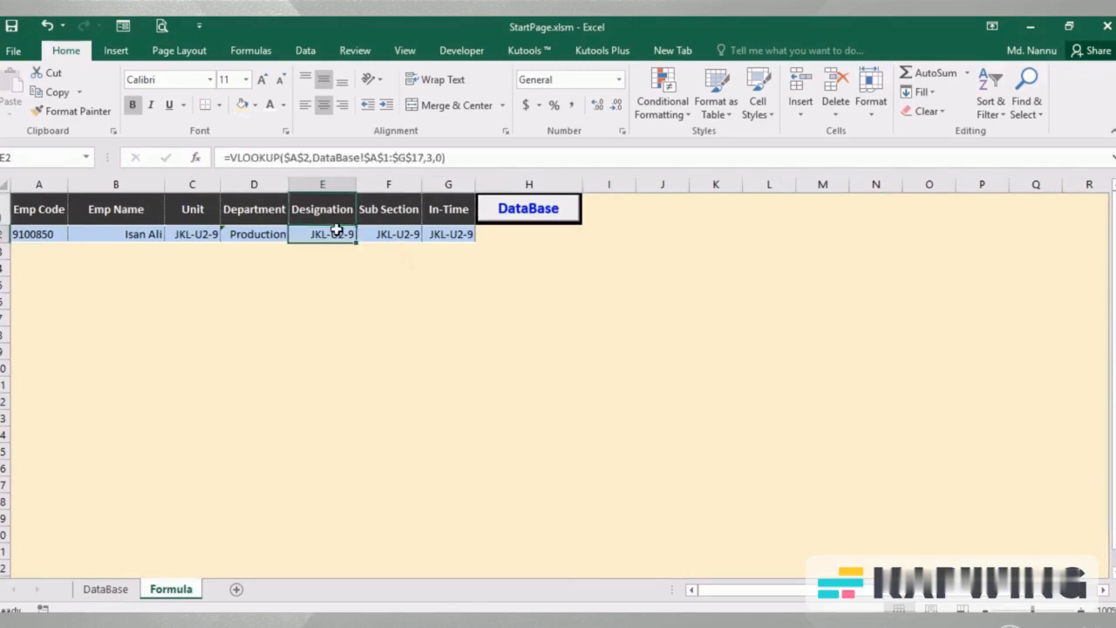
{"action": "left_click", "coordinate": [427, 157]}
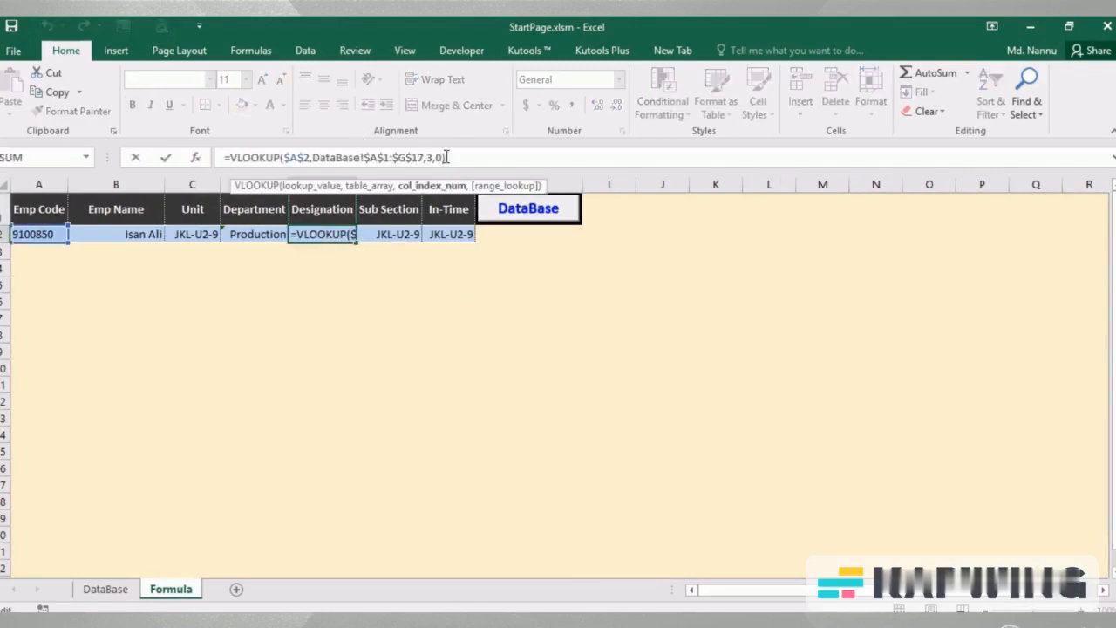
{"action": "key", "text": "Return"}
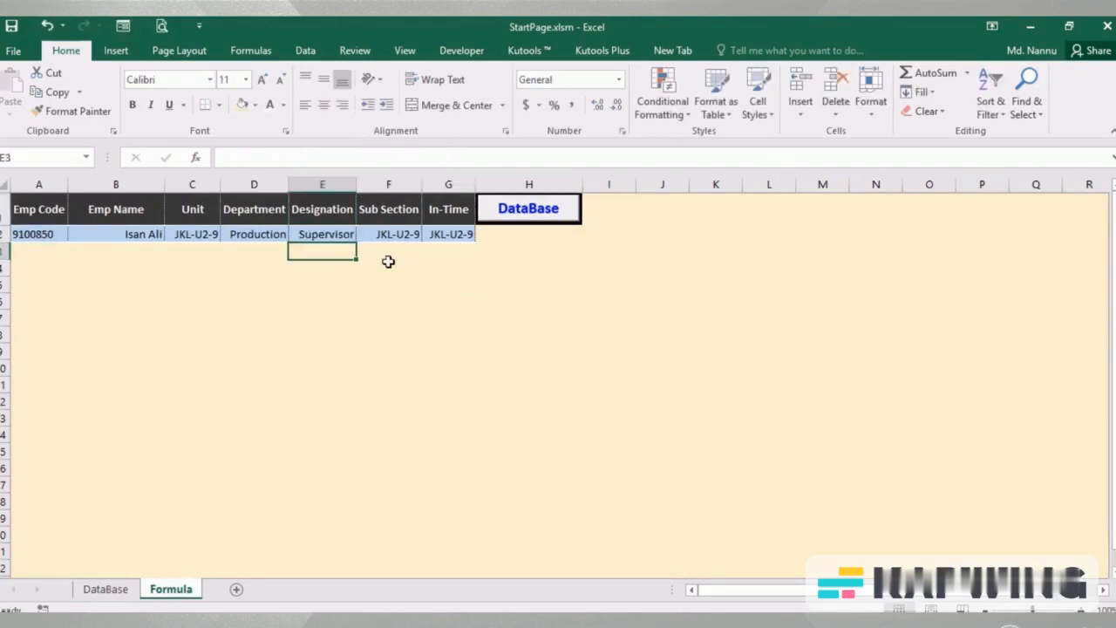
- Check the Sub Section column's position on the DataBase sheet and set the column index in F2's VLOOKUP to 6
{"action": "left_click", "coordinate": [390, 236]}
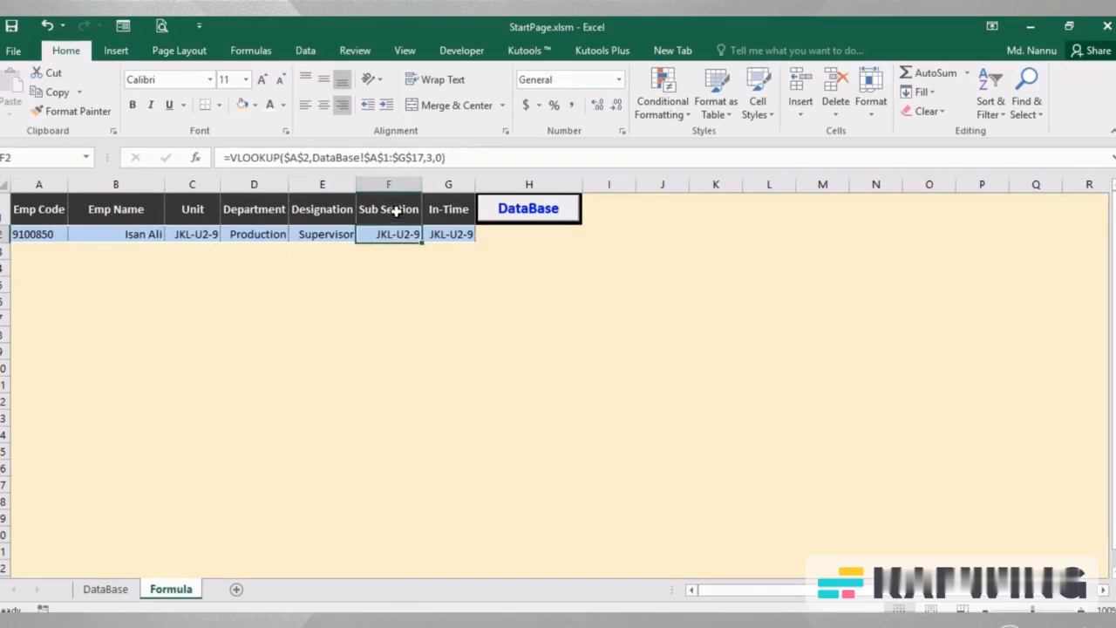
{"action": "left_click", "coordinate": [105, 589]}
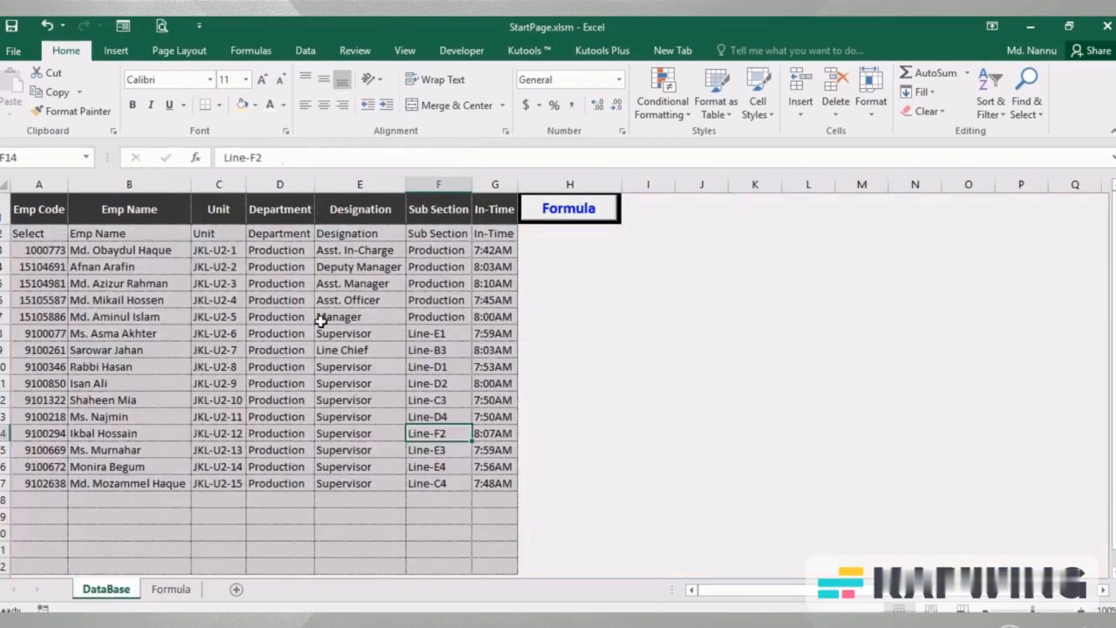
{"action": "left_click", "coordinate": [171, 590]}
{"action": "left_click", "coordinate": [431, 157]}
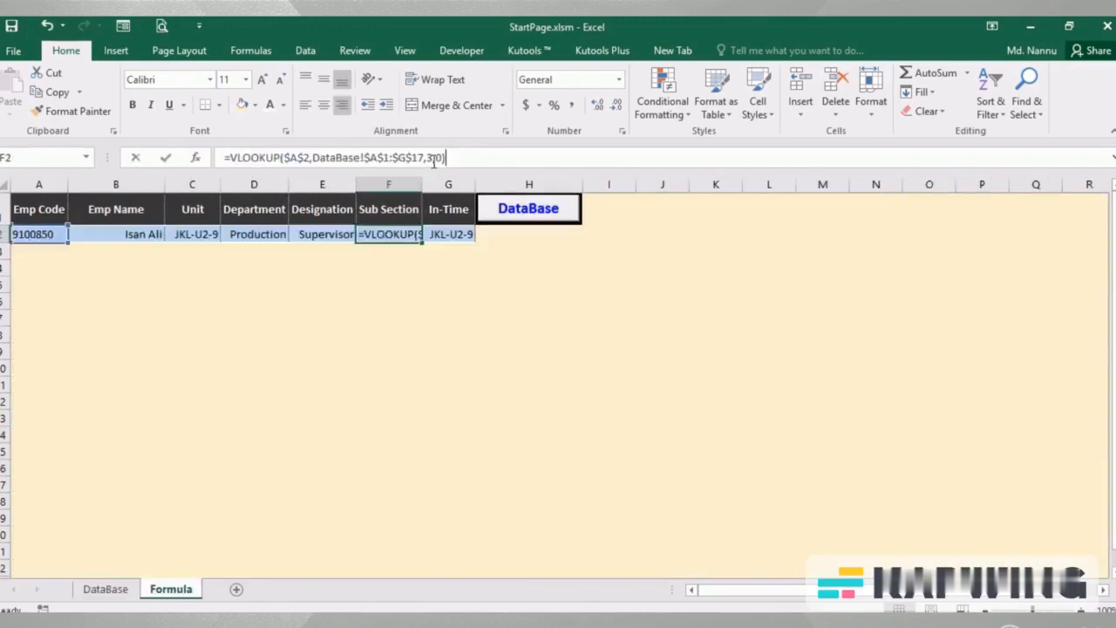
{"action": "key", "text": "BackSpace"}
{"action": "type", "text": "6"}
{"action": "key", "text": "Return"}
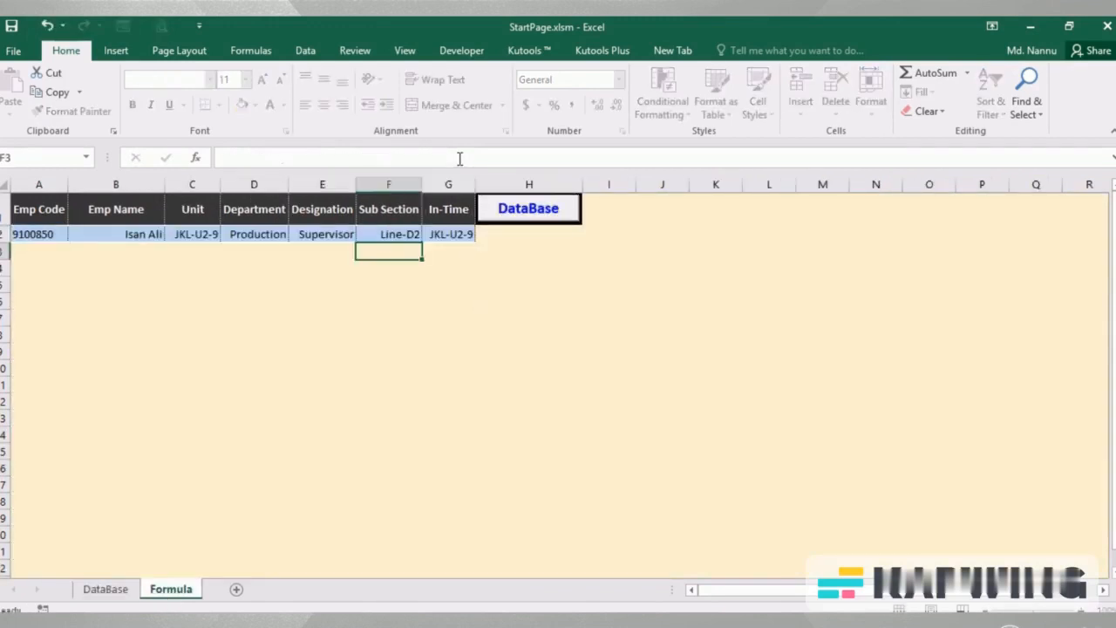
- Set the column index in G2's VLOOKUP to 7 for the In-Time column
{"action": "left_click", "coordinate": [450, 235]}
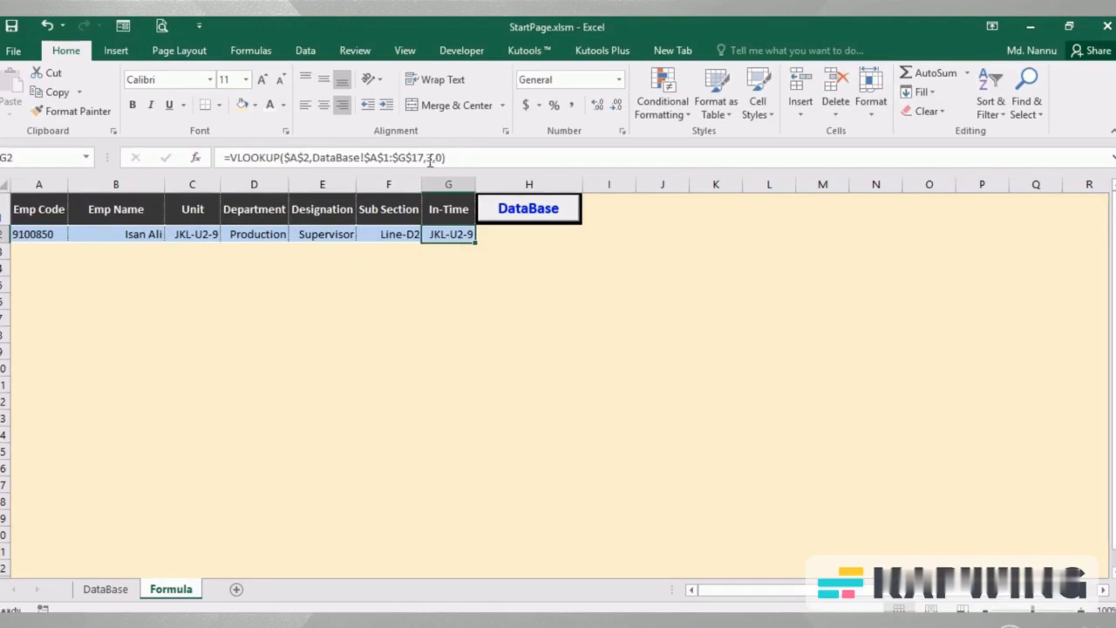
{"action": "left_click", "coordinate": [431, 158]}
{"action": "key", "text": "BackSpace"}
{"action": "type", "text": "7"}
{"action": "key", "text": "Return"}
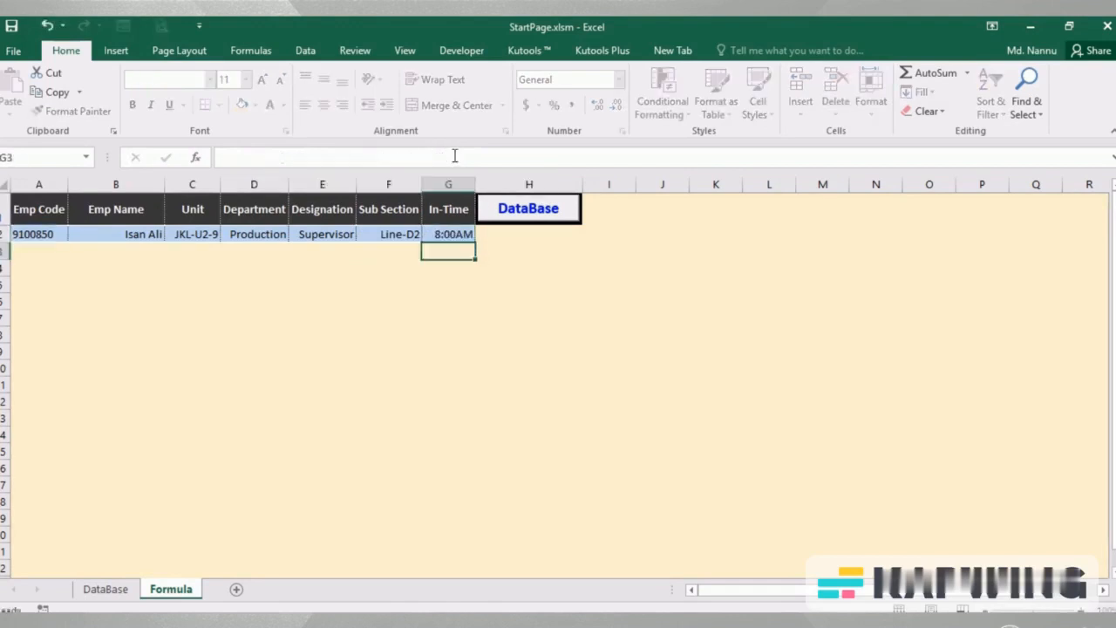
{"action": "left_click", "coordinate": [584, 400]}
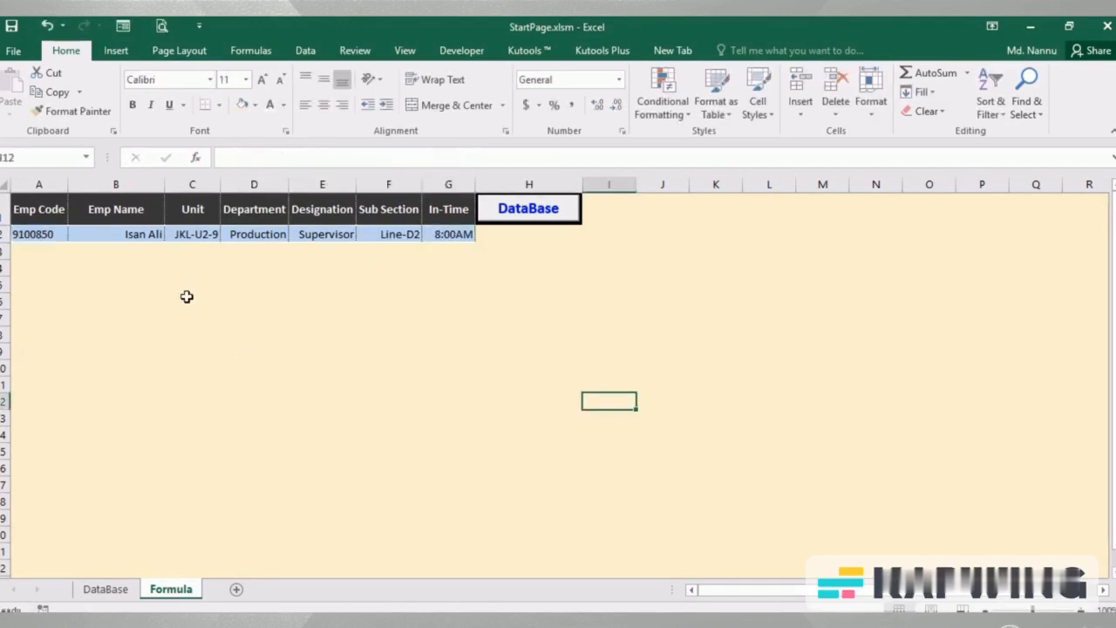
- Test the lookup formulas by choosing a series of different employee codes in A2 and checking the details returned in B2:G2
{"action": "left_click", "coordinate": [55, 234]}
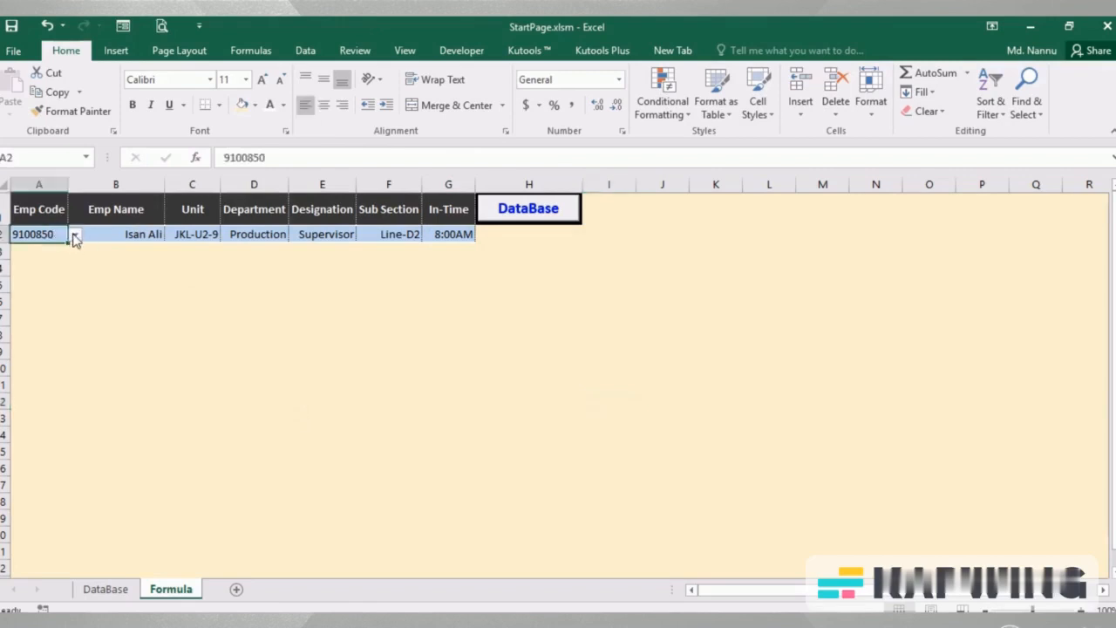
{"action": "left_click", "coordinate": [75, 235]}
{"action": "left_click", "coordinate": [38, 314]}
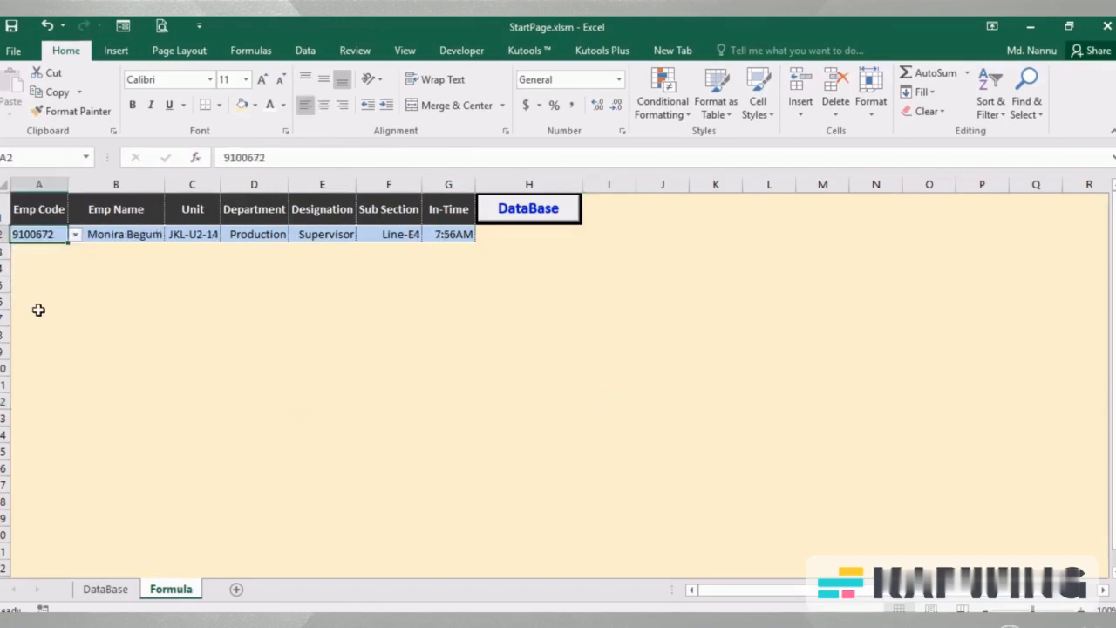
{"action": "left_click", "coordinate": [75, 235]}
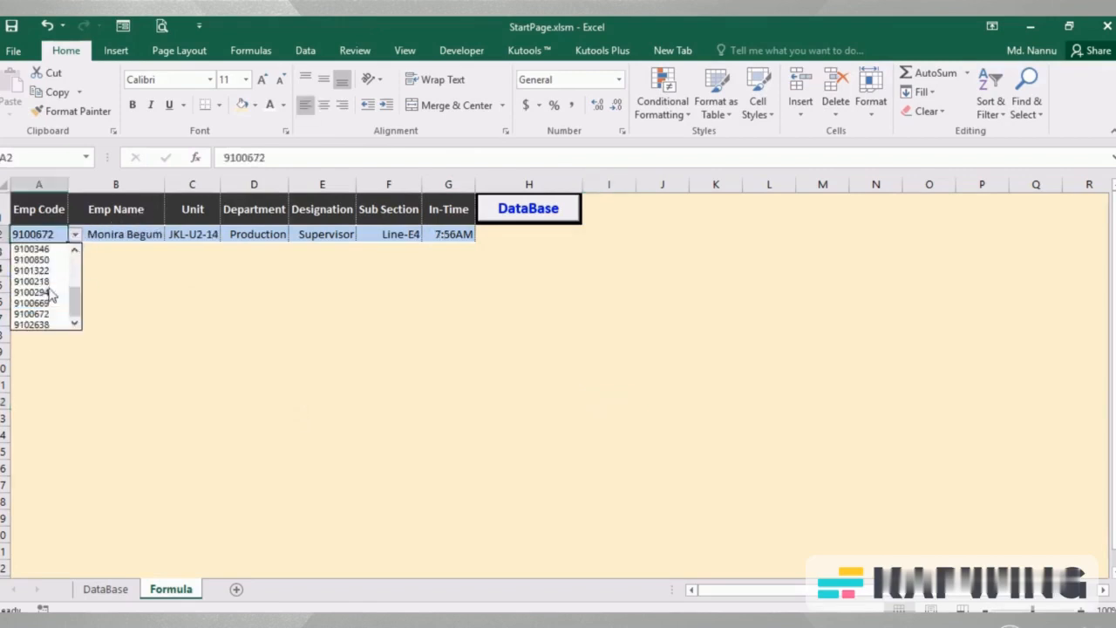
{"action": "left_click", "coordinate": [51, 286]}
{"action": "left_click", "coordinate": [76, 235]}
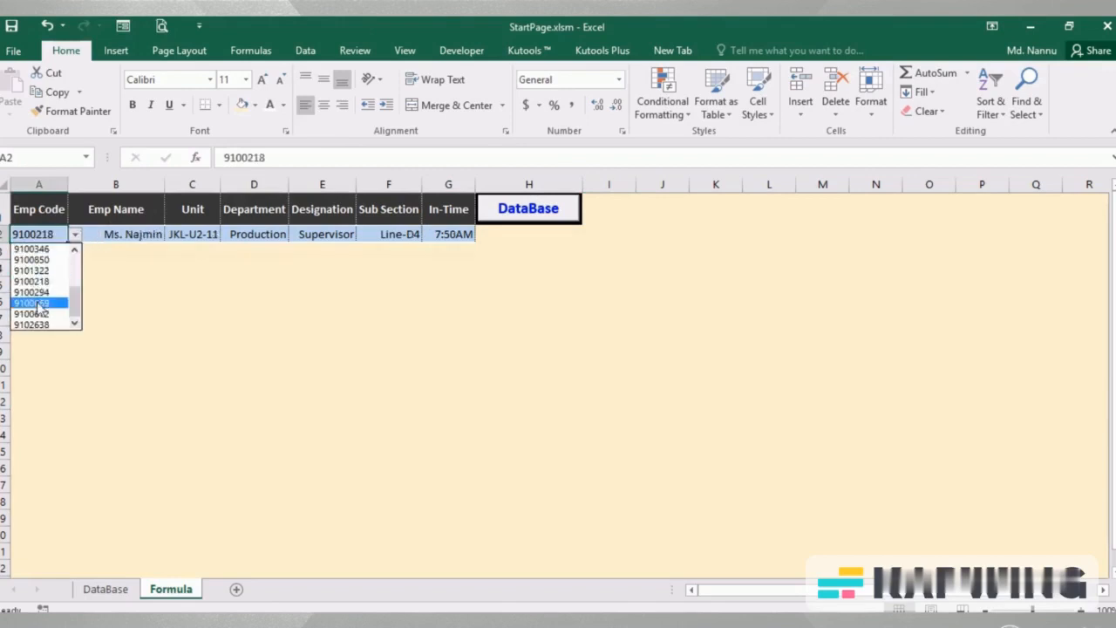
{"action": "left_click", "coordinate": [35, 303]}
{"action": "left_click", "coordinate": [75, 234]}
{"action": "left_click", "coordinate": [42, 323]}
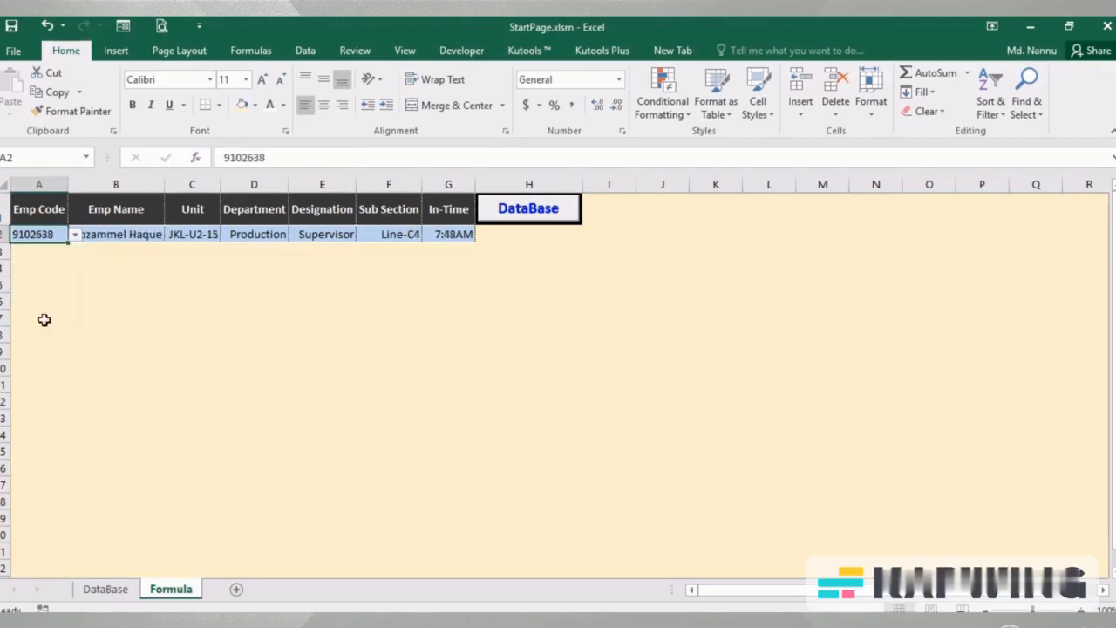
{"action": "left_click", "coordinate": [75, 234]}
{"action": "left_click", "coordinate": [41, 288]}
{"action": "left_click", "coordinate": [75, 235]}
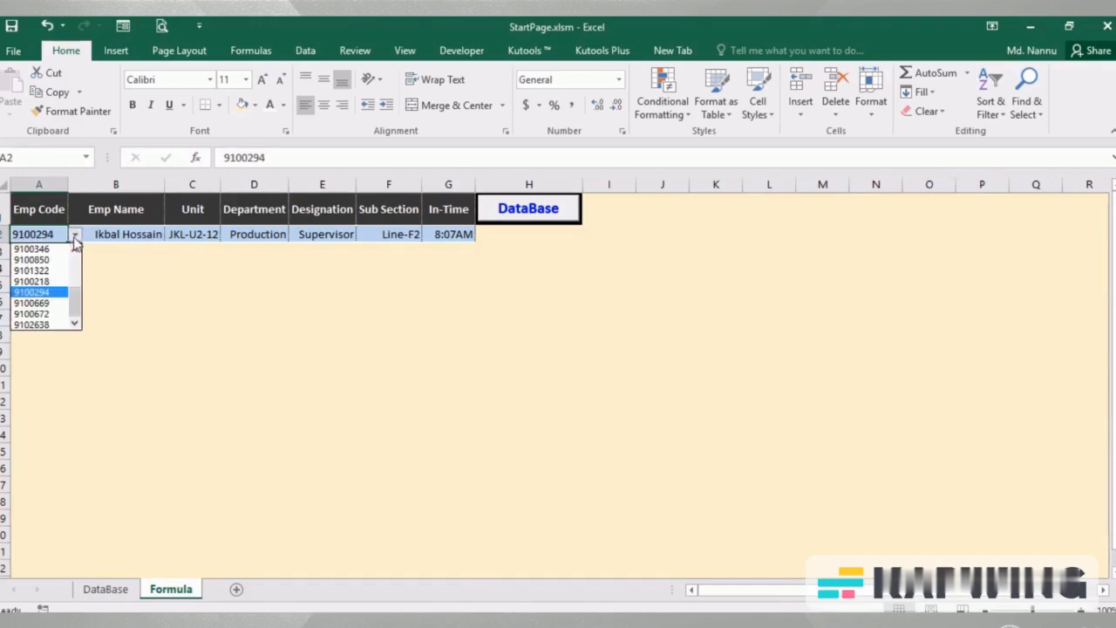
{"action": "left_click", "coordinate": [40, 249]}
{"action": "left_click", "coordinate": [75, 236]}
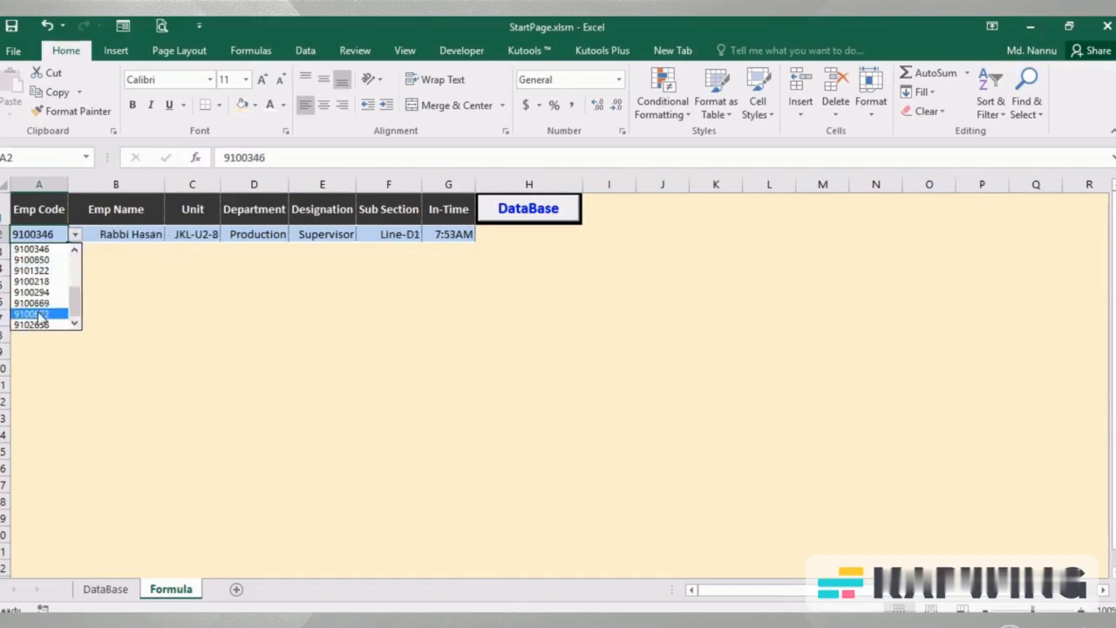
{"action": "left_click", "coordinate": [35, 313]}
{"action": "left_click", "coordinate": [75, 236]}
{"action": "left_click", "coordinate": [39, 272]}
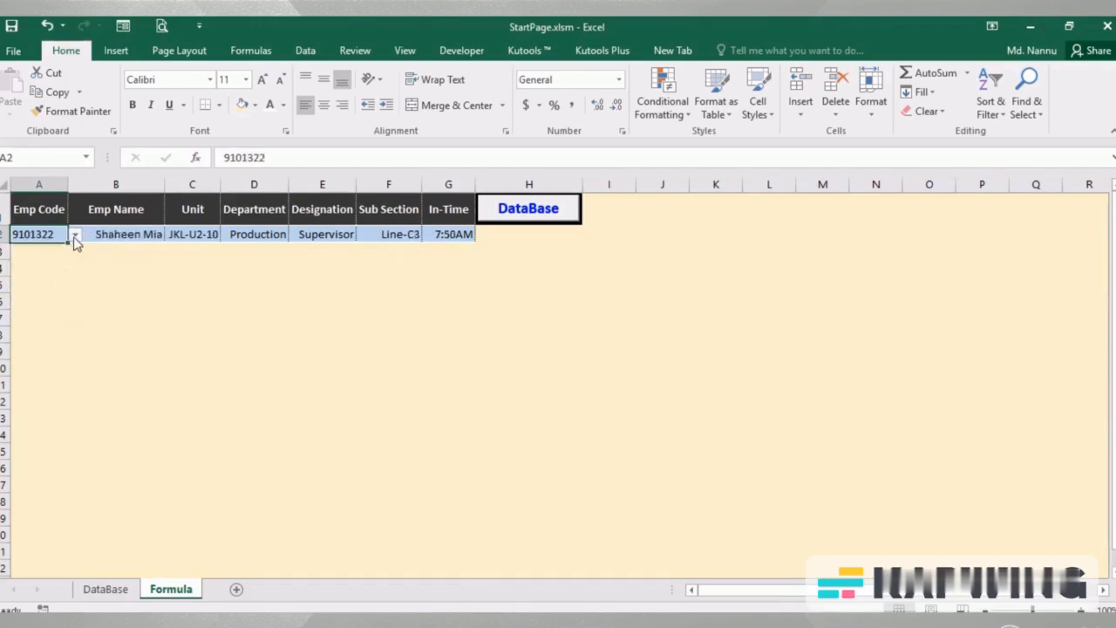
{"action": "left_click", "coordinate": [75, 236]}
{"action": "left_click", "coordinate": [35, 248]}
{"action": "left_click", "coordinate": [75, 237]}
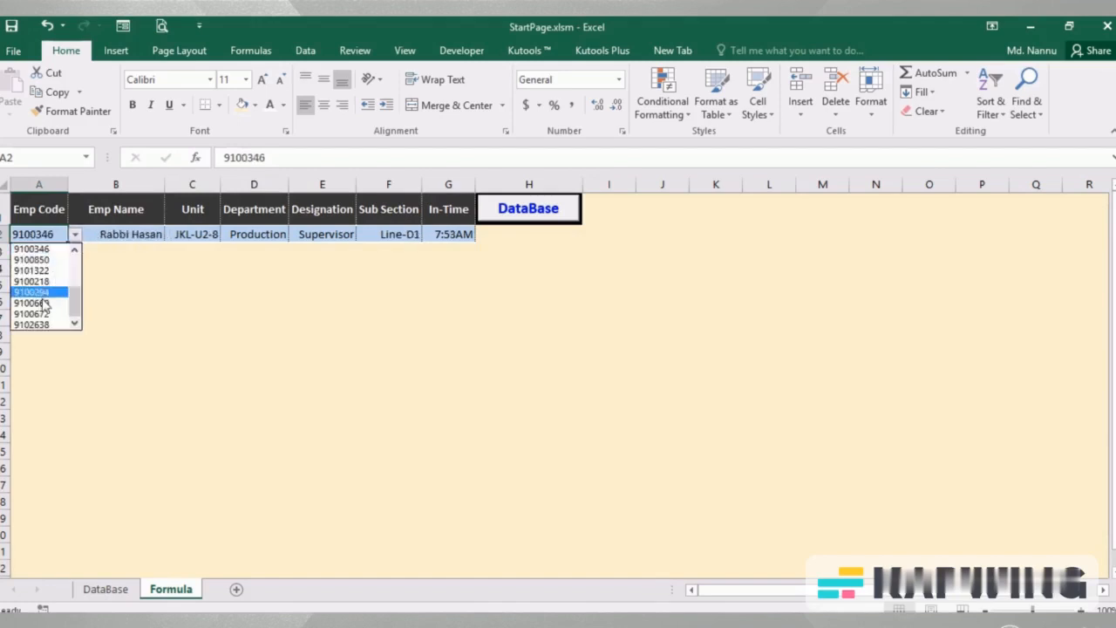
{"action": "left_click", "coordinate": [39, 293]}
{"action": "left_click", "coordinate": [75, 235]}
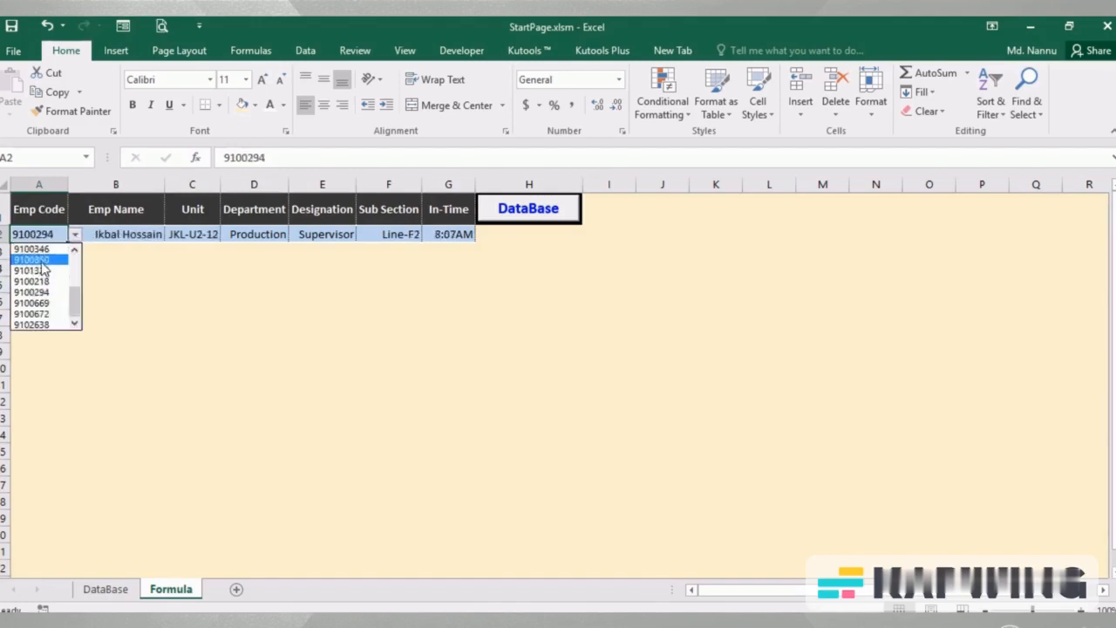
{"action": "left_click", "coordinate": [35, 259]}
{"action": "left_click", "coordinate": [75, 237]}
{"action": "left_click", "coordinate": [41, 279]}
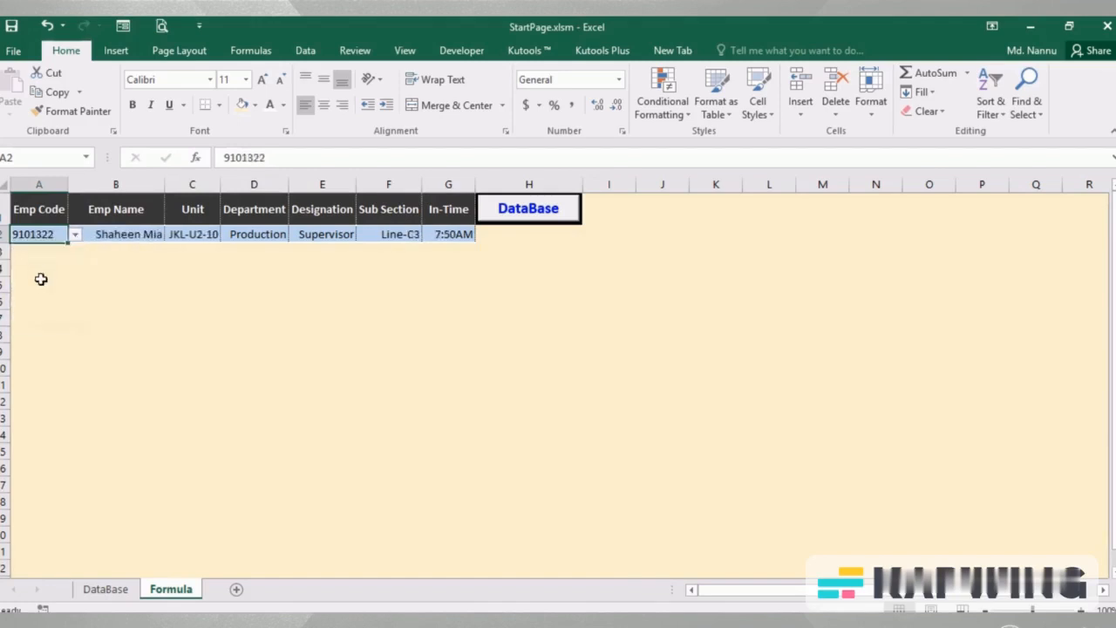
{"action": "left_click", "coordinate": [523, 373]}
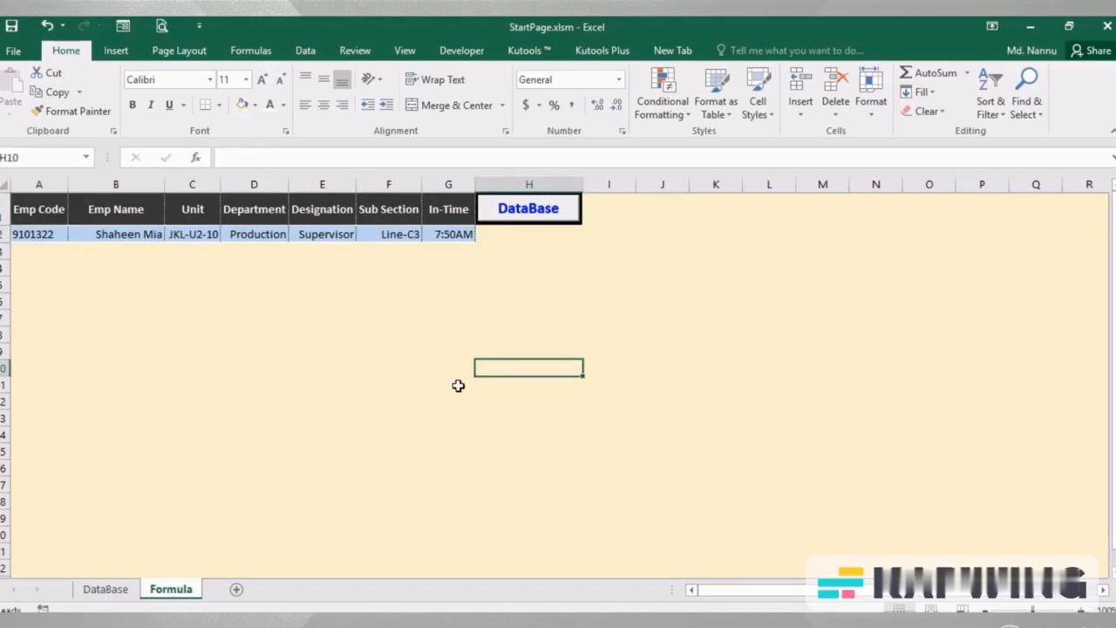
{"action": "left_click", "coordinate": [376, 335]}
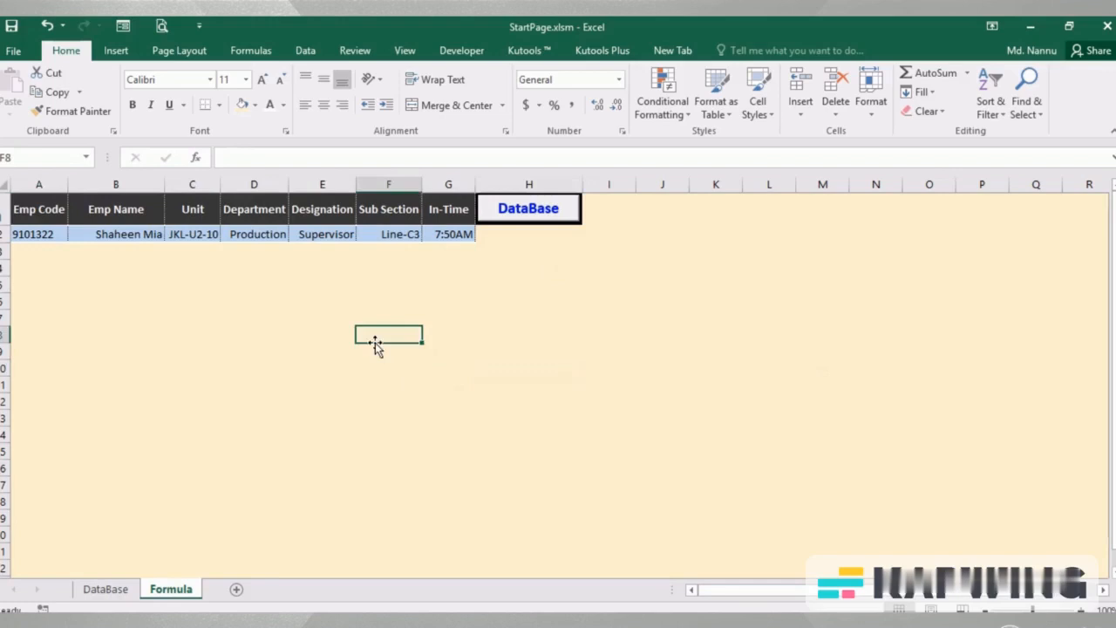
{"action": "left_click", "coordinate": [524, 331]}
{"action": "left_click", "coordinate": [258, 317]}
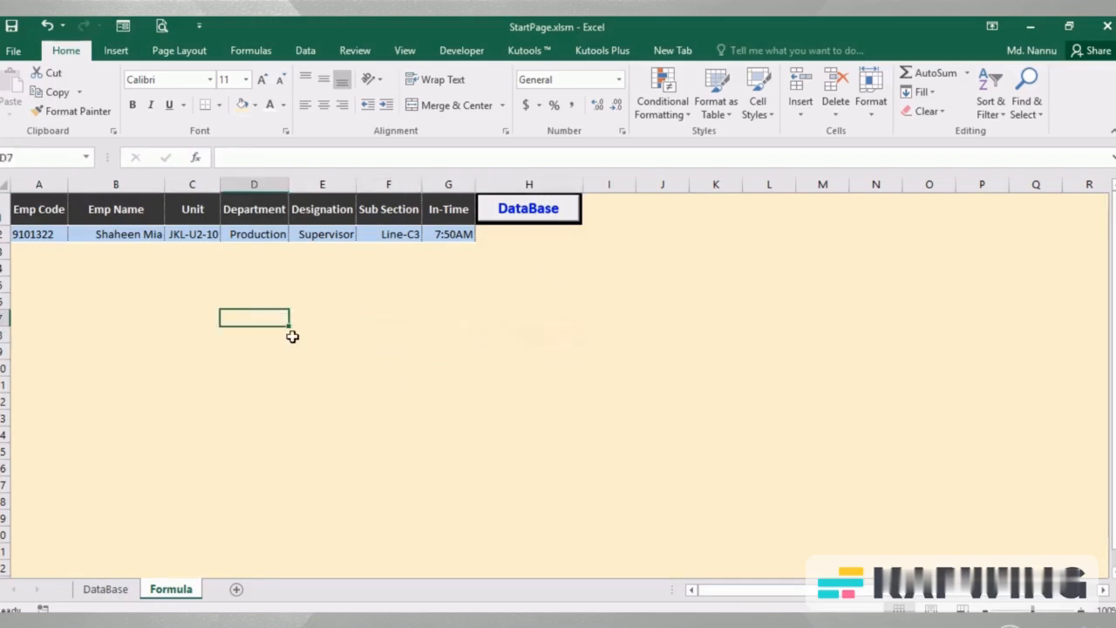
- Choose the second-to-last employee code from the validation list in A2
{"action": "left_click", "coordinate": [42, 235]}
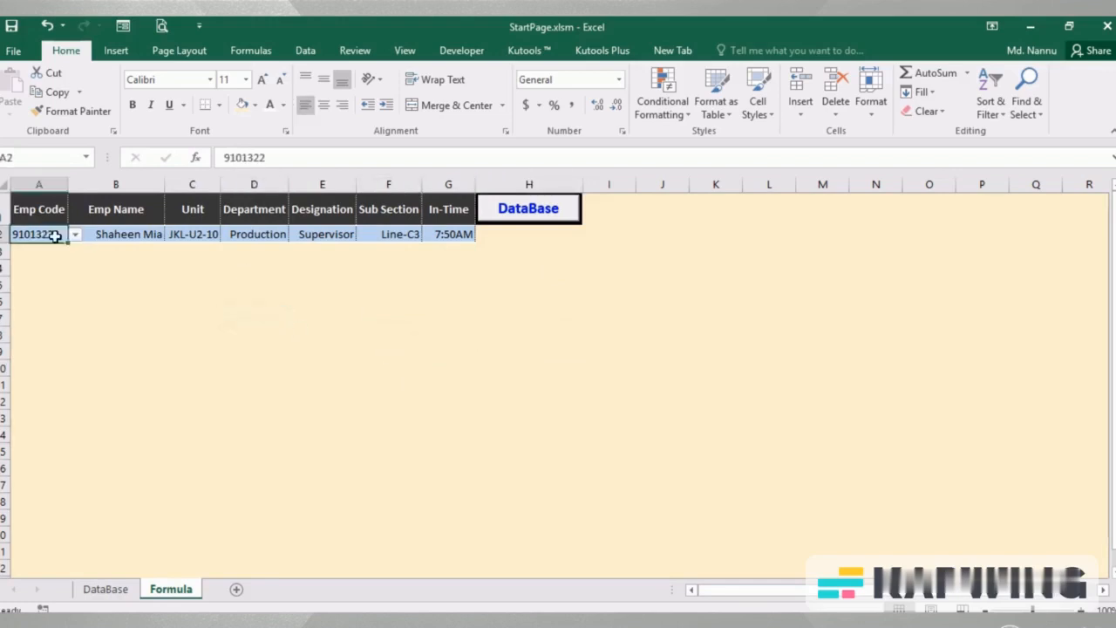
{"action": "left_click", "coordinate": [75, 235]}
{"action": "left_click", "coordinate": [40, 314]}
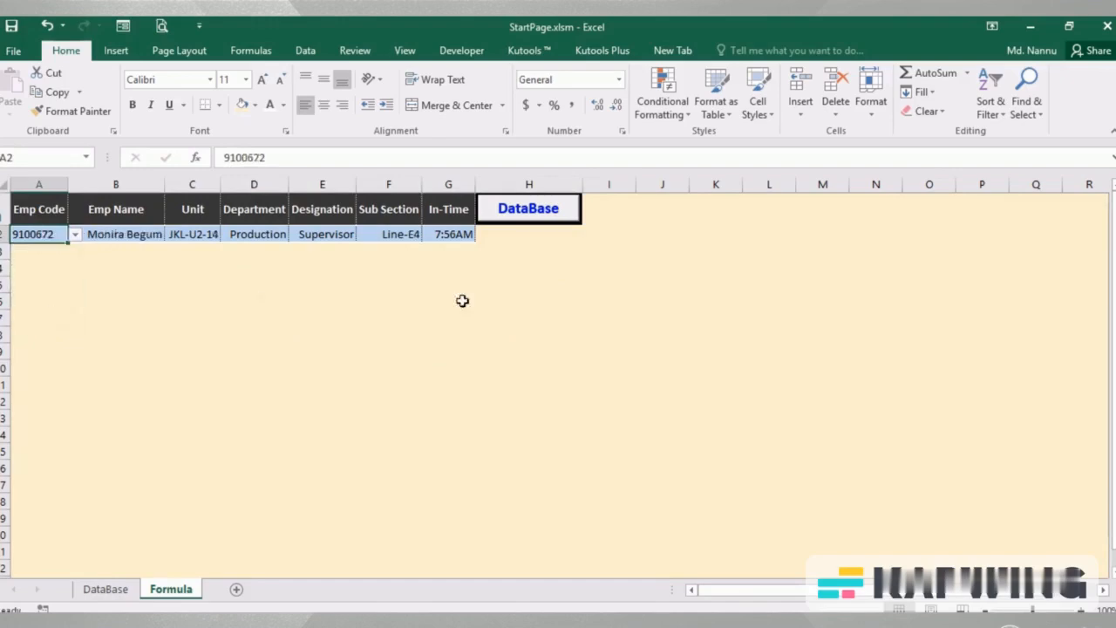